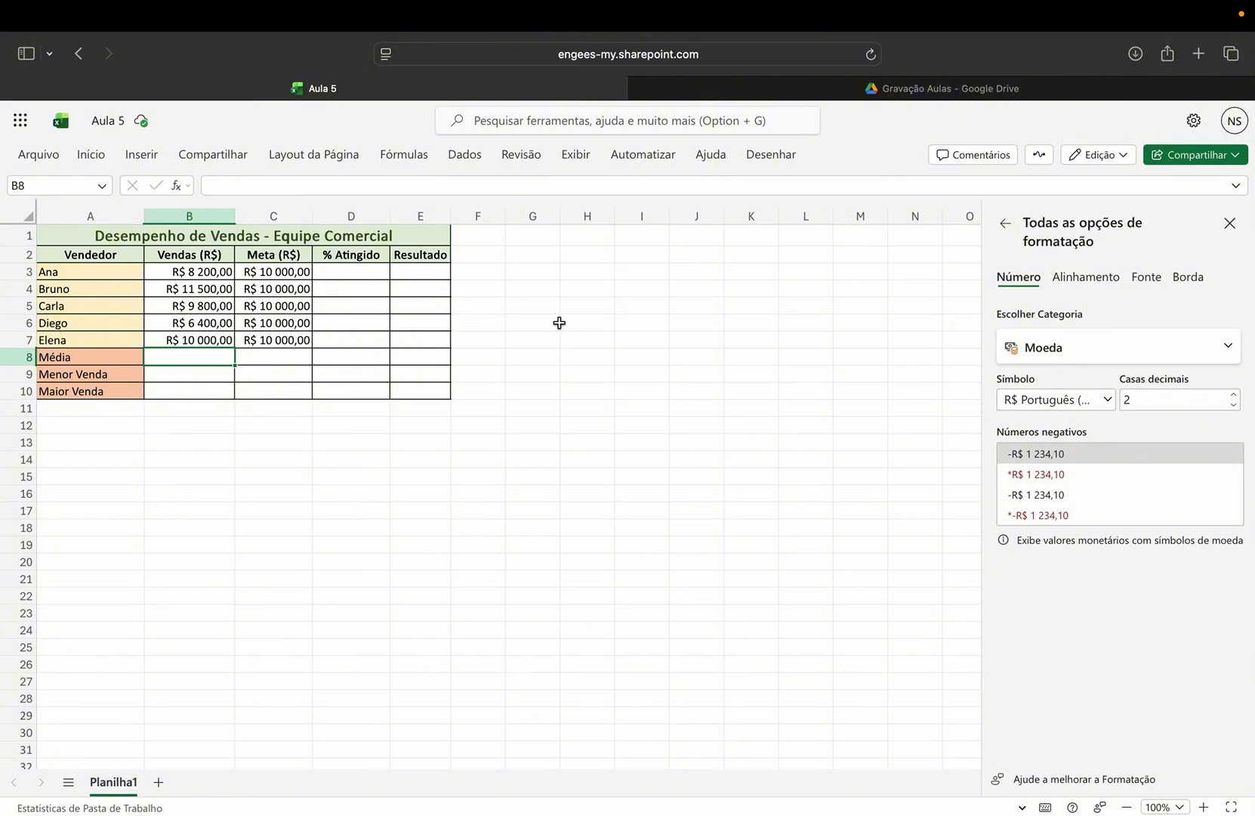
Step: Calculate the average of the sales values B3:B7 with the MÉDIA function in cell B8
double_click(202, 377)
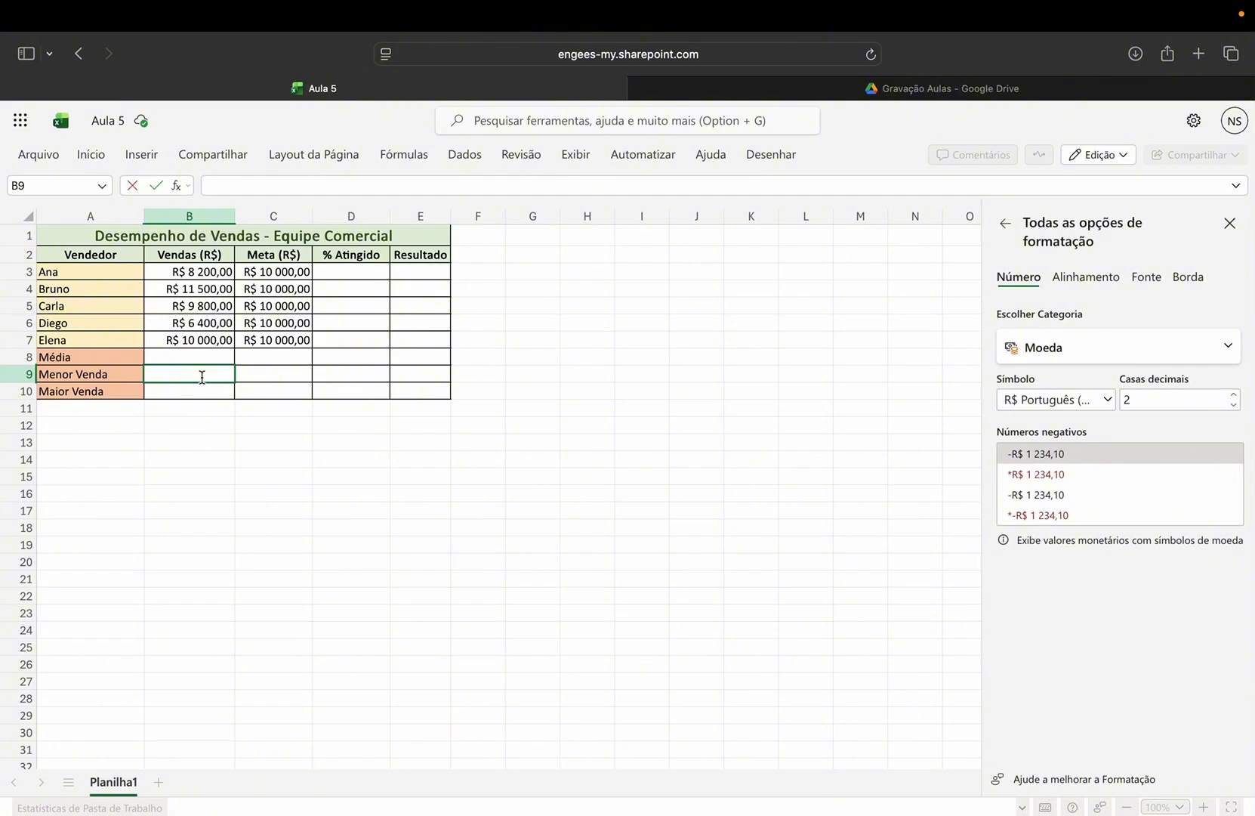
double_click(215, 358)
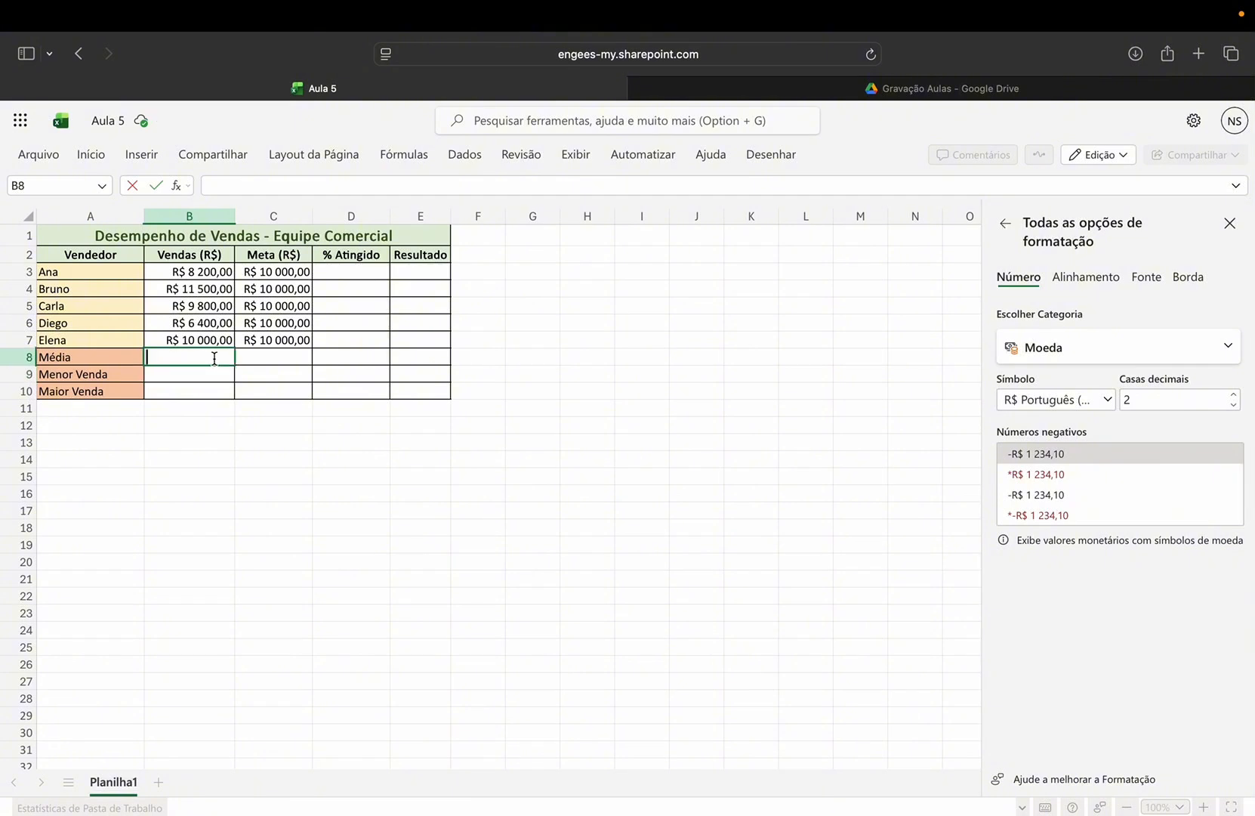
type("=média")
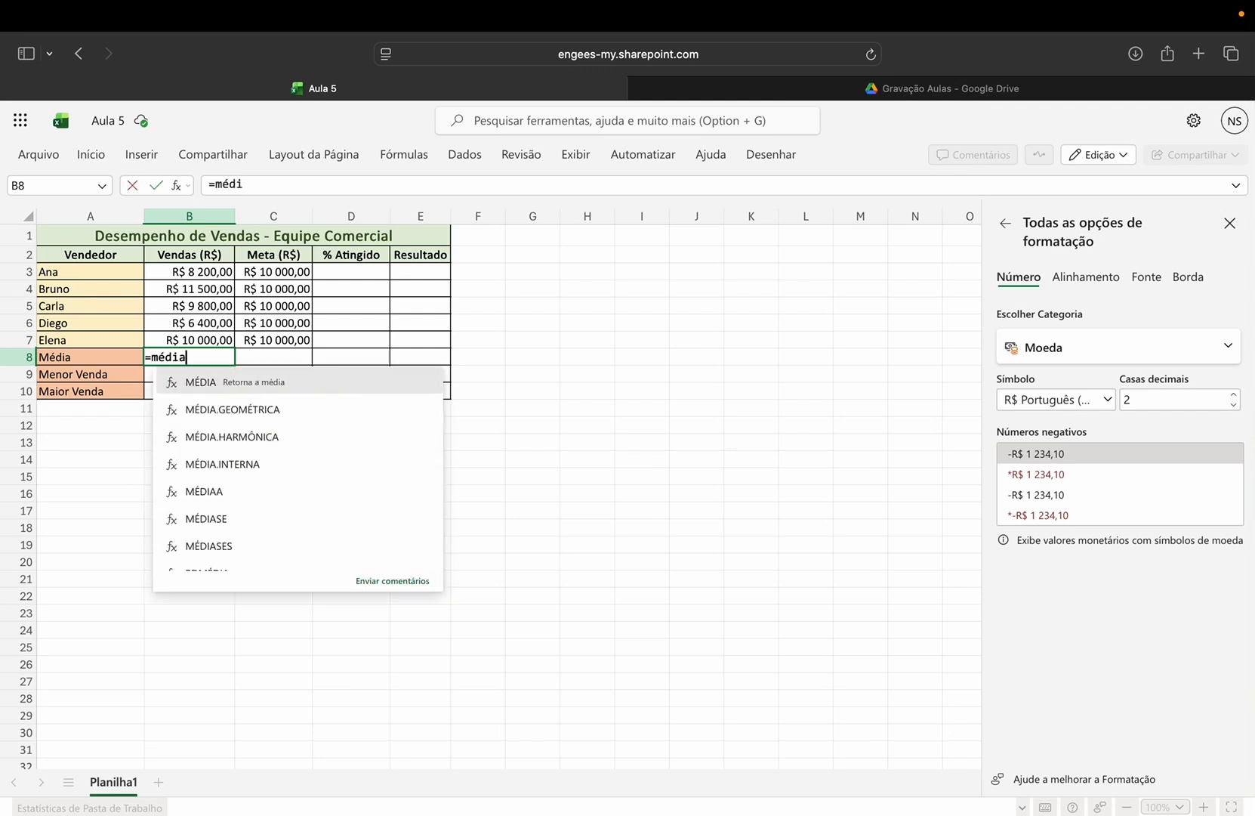
left_click(218, 382)
left_click_drag(187, 272, 188, 341)
key("Return")
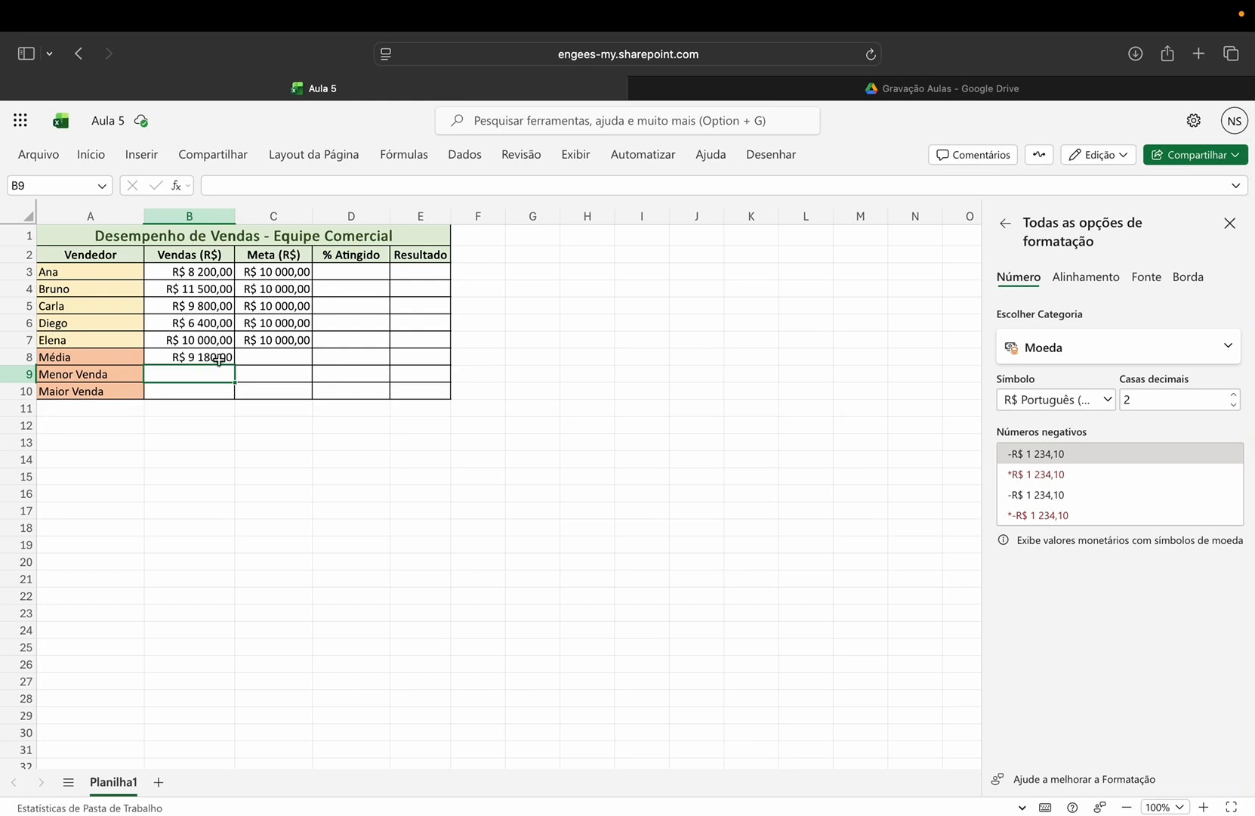
Step: Find the lowest sale in B3:B7 with the MÍNIMO function in cell B9
double_click(204, 378)
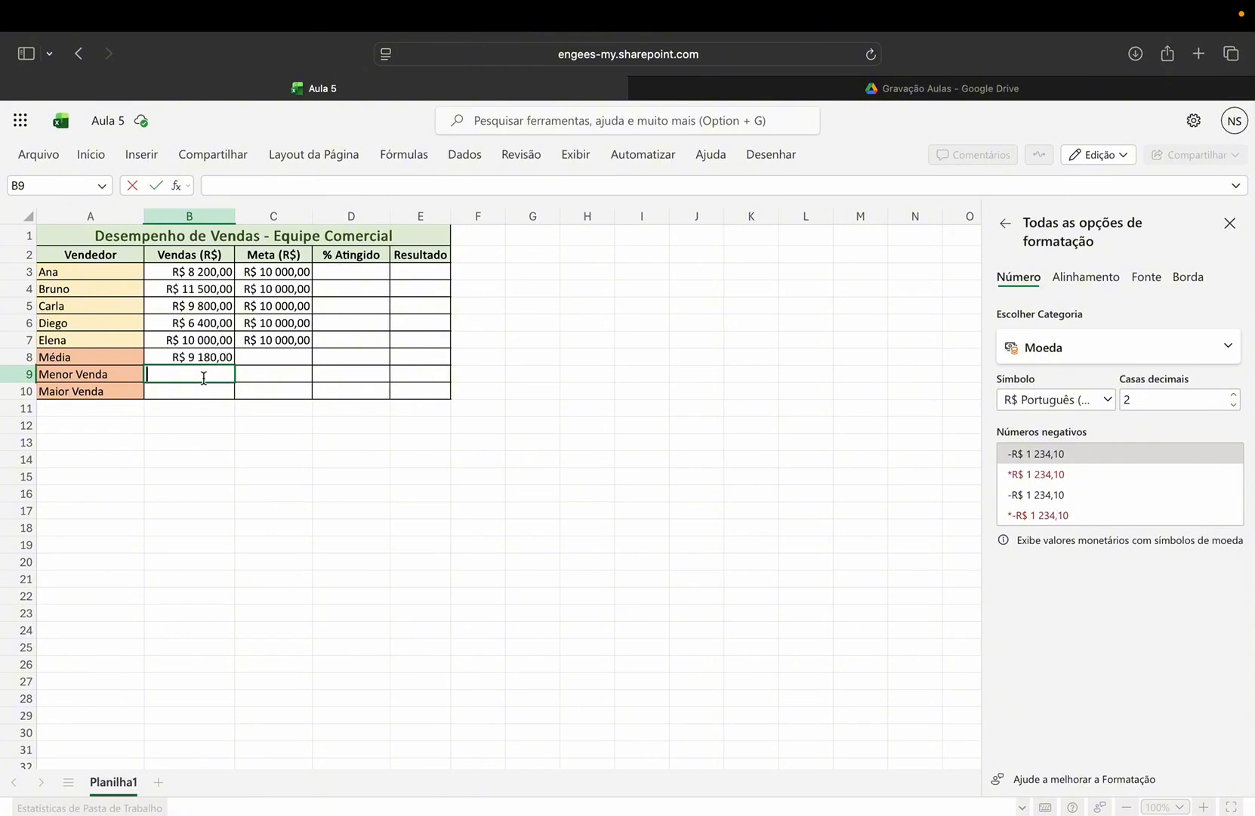
type("=mín")
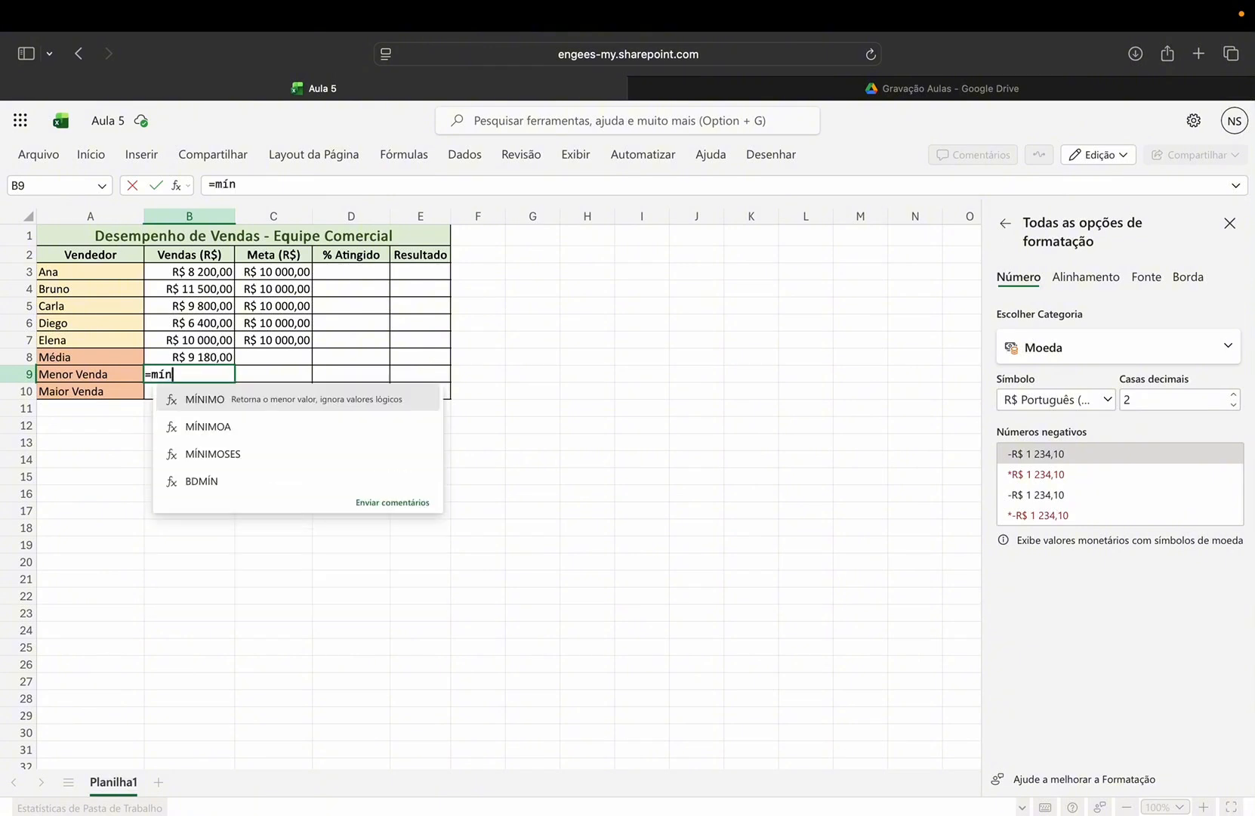
left_click(216, 398)
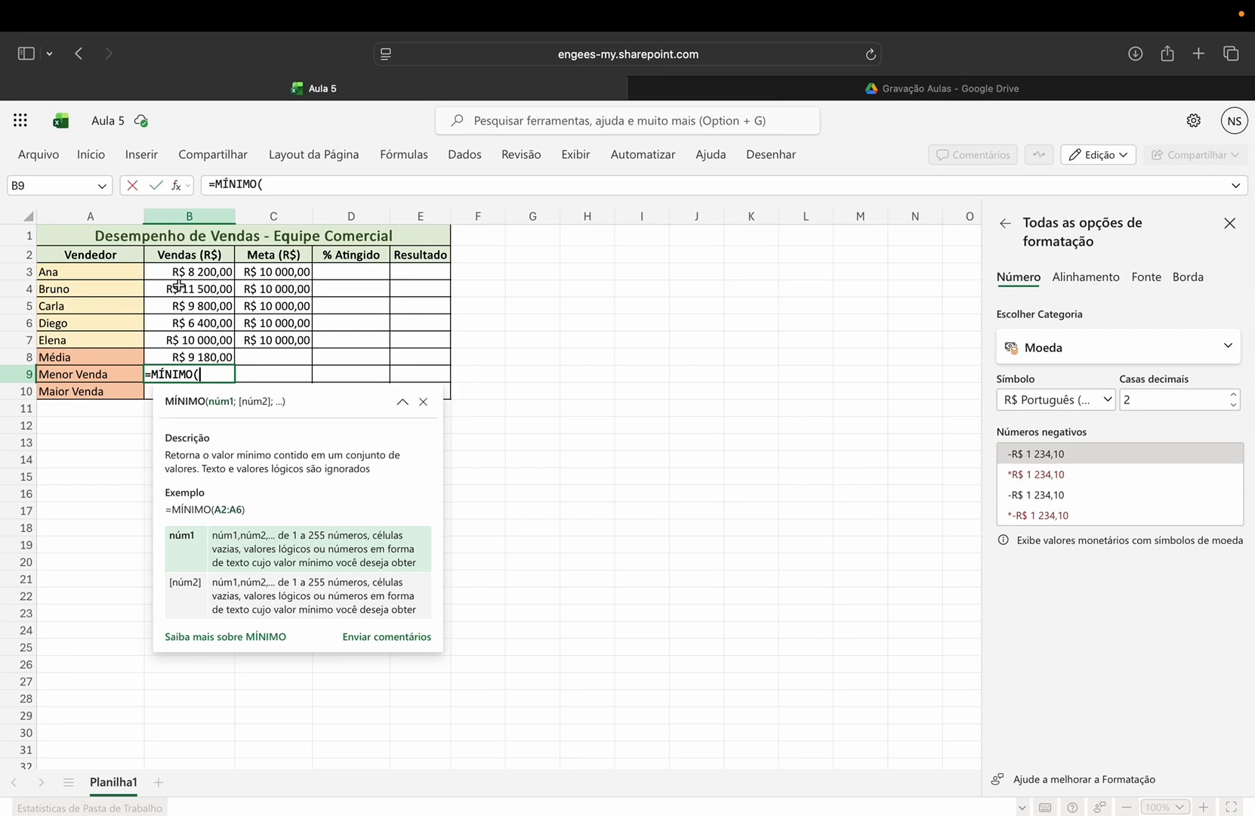
left_click_drag(177, 273, 177, 340)
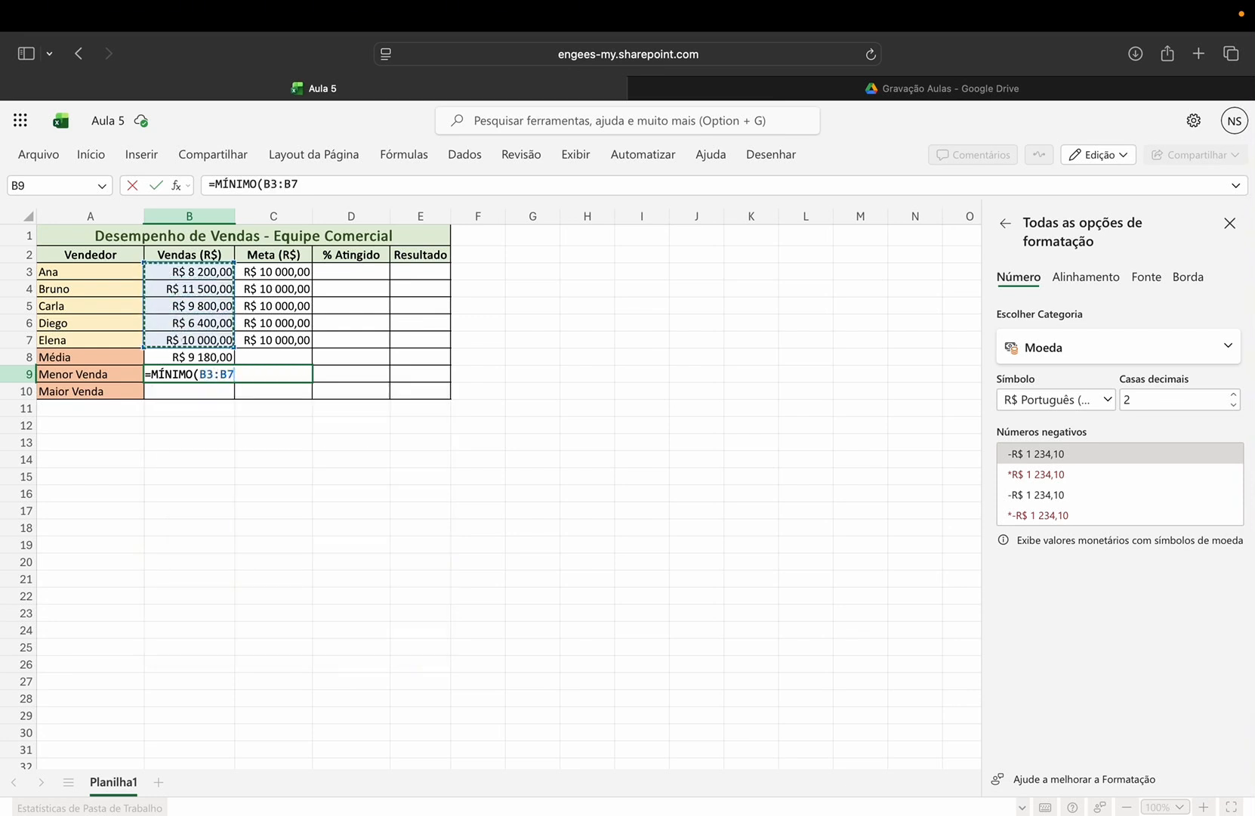
key("Return")
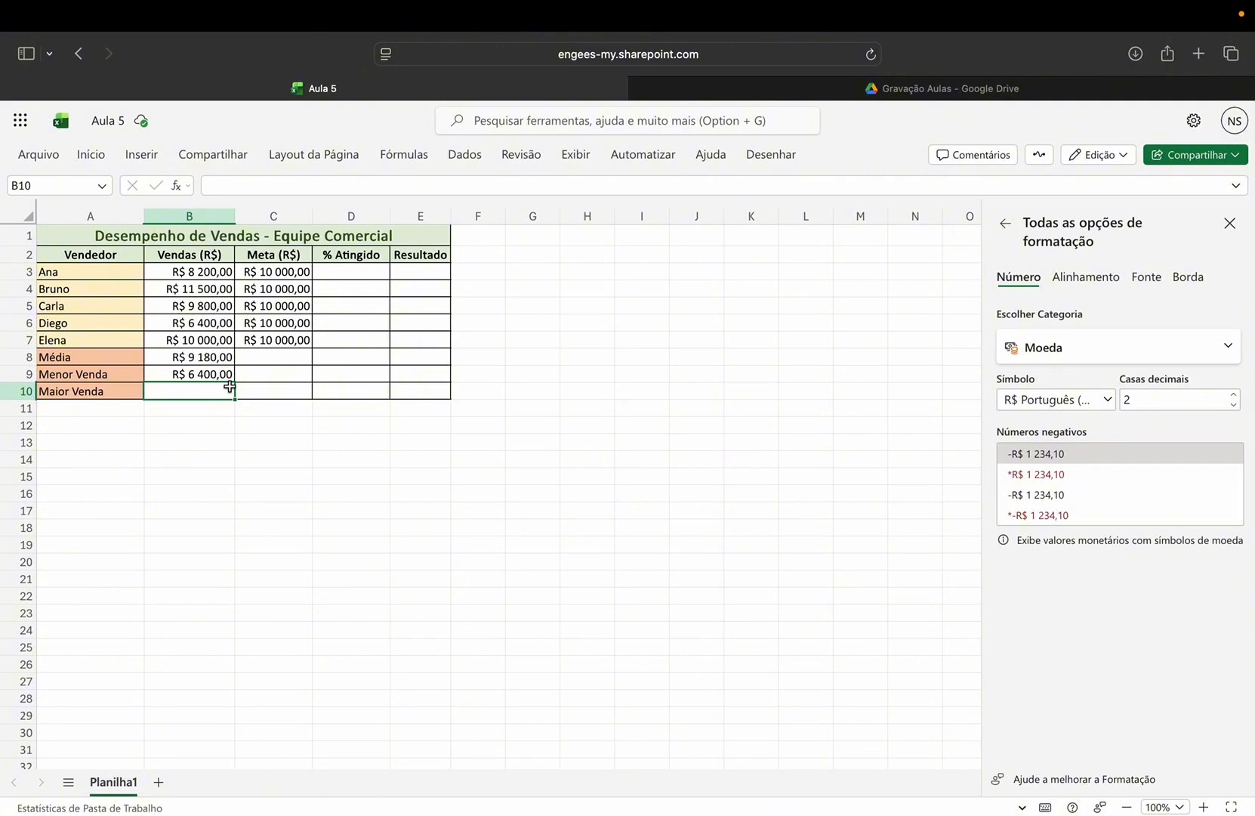
Step: Find the highest sale in B3:B7 with the MÁXIMO function in cell B10
type("=máxi")
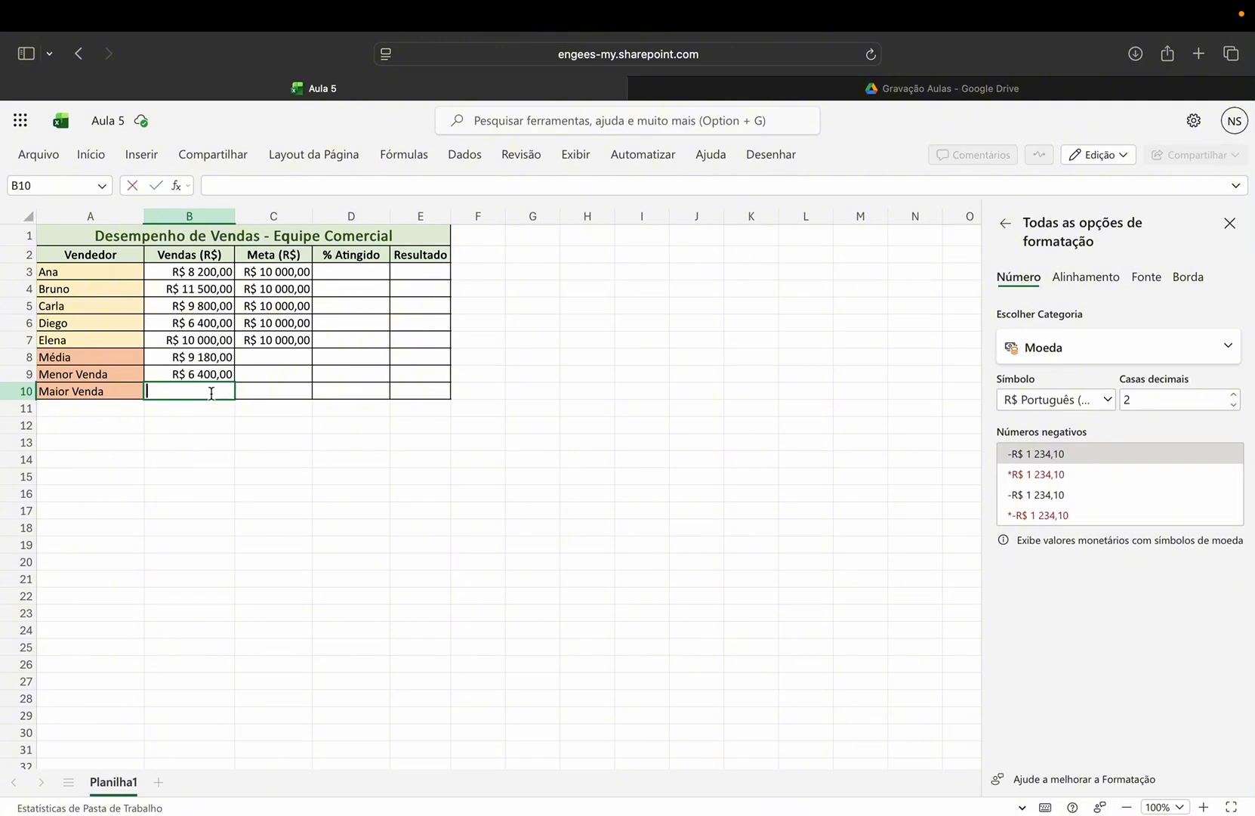
type("m")
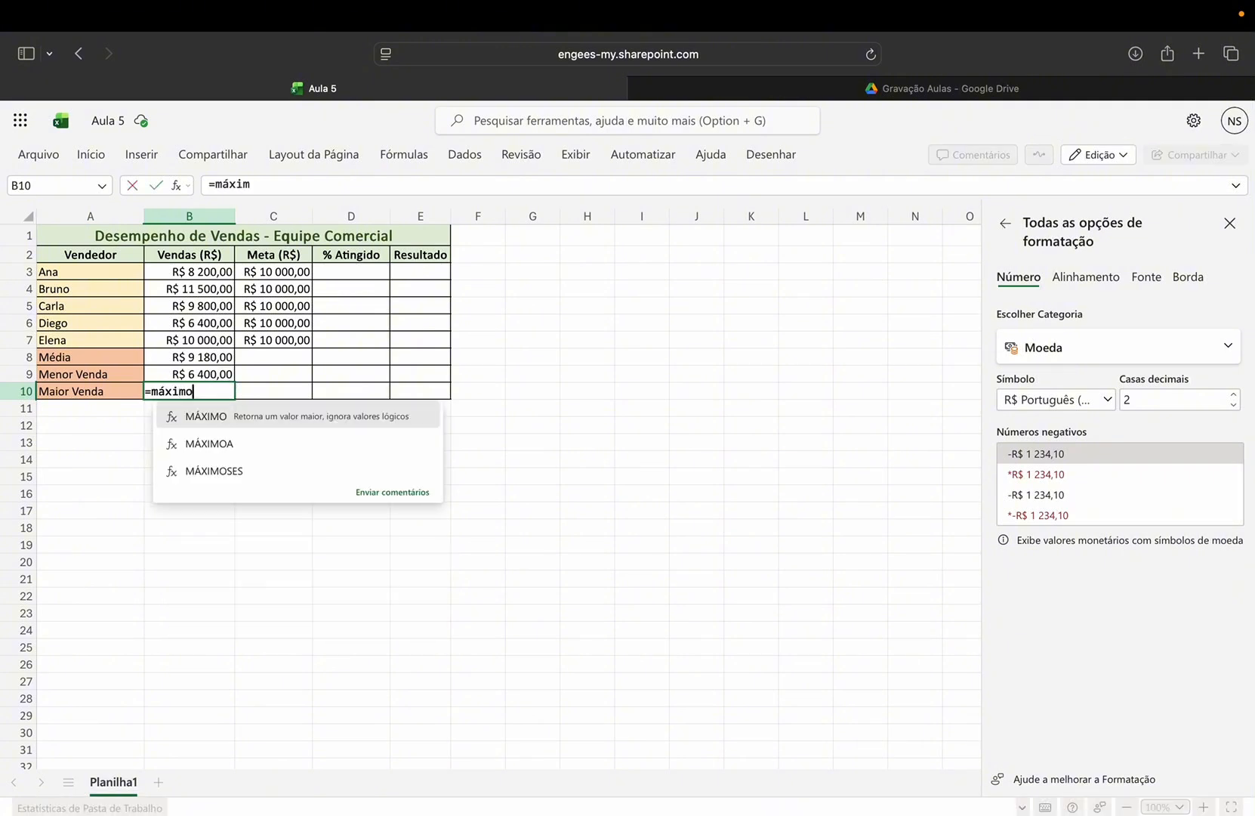
left_click(185, 418)
left_click_drag(177, 276, 177, 338)
key("Return")
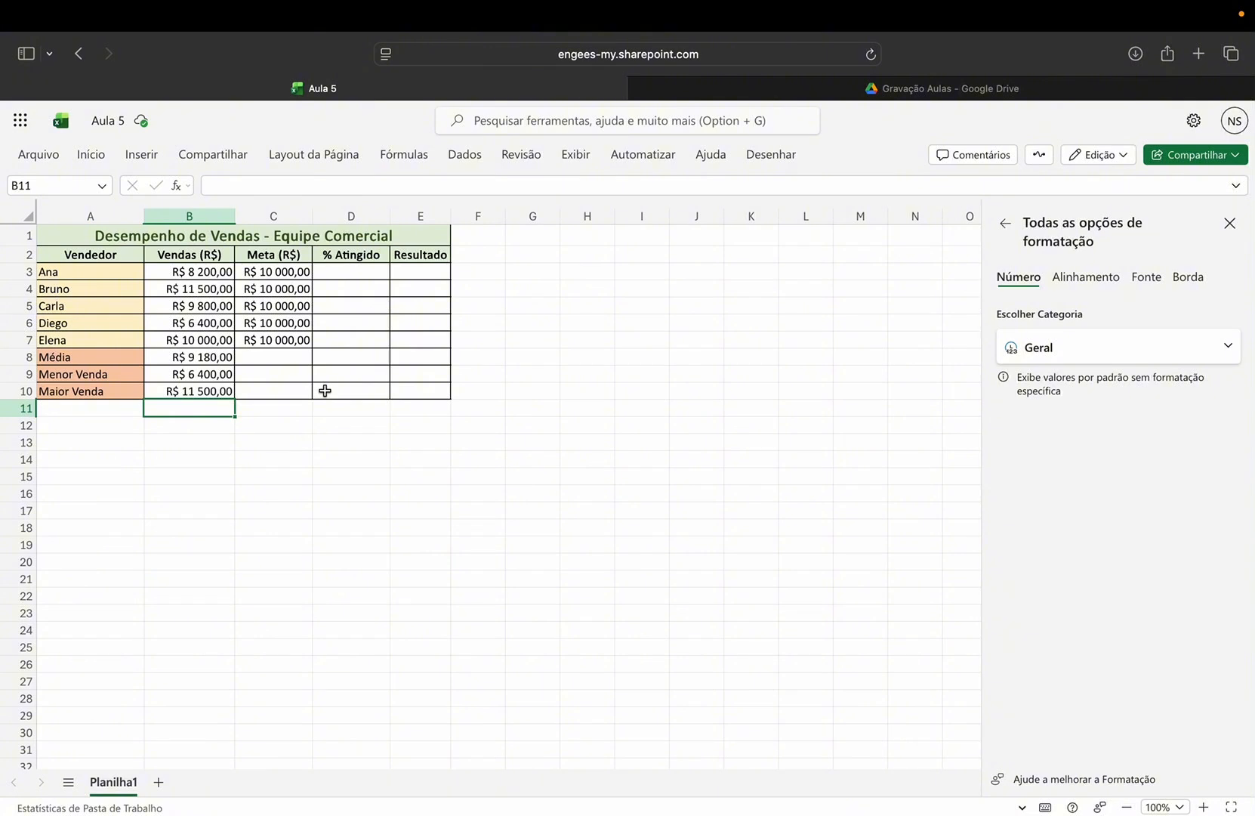
left_click(189, 388)
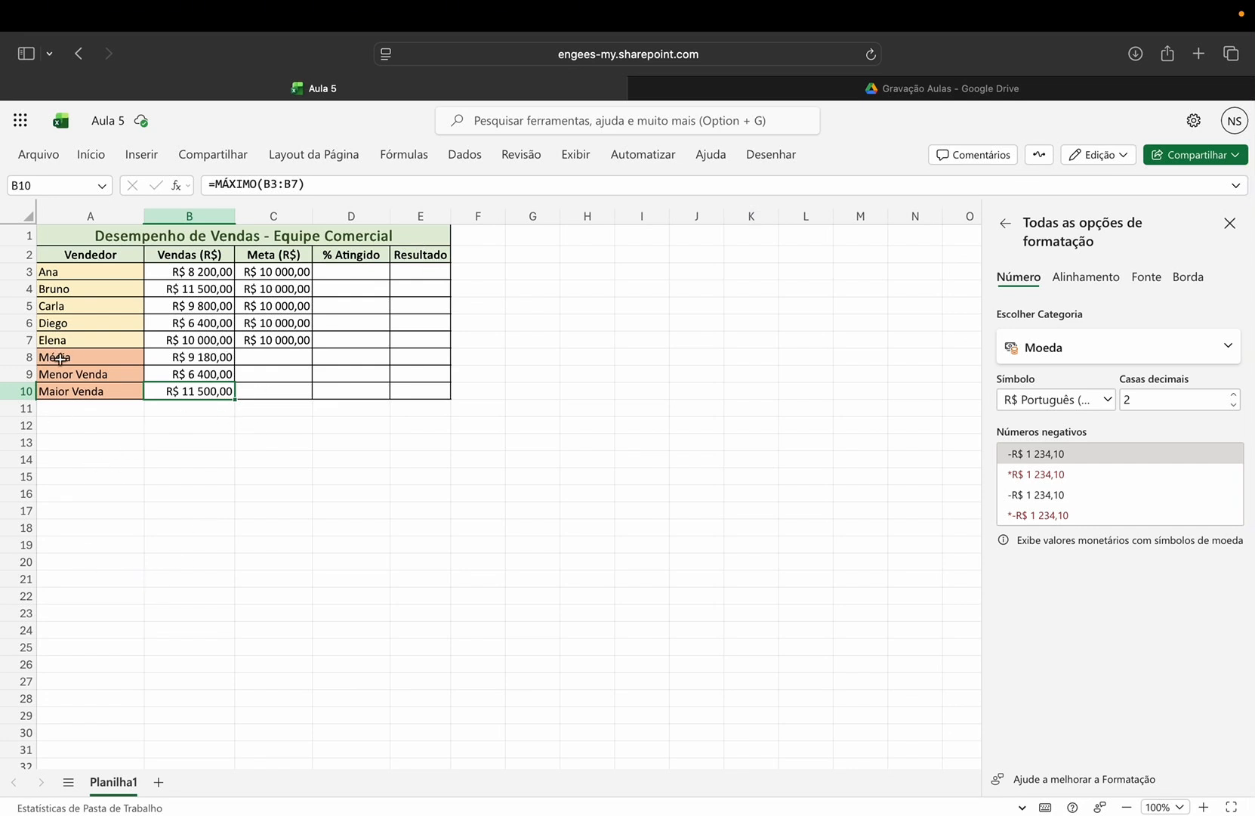
Step: Make the summary labels Média, Menor Venda and Maior Venda in A8:A10 bold
left_click_drag(55, 356, 68, 387)
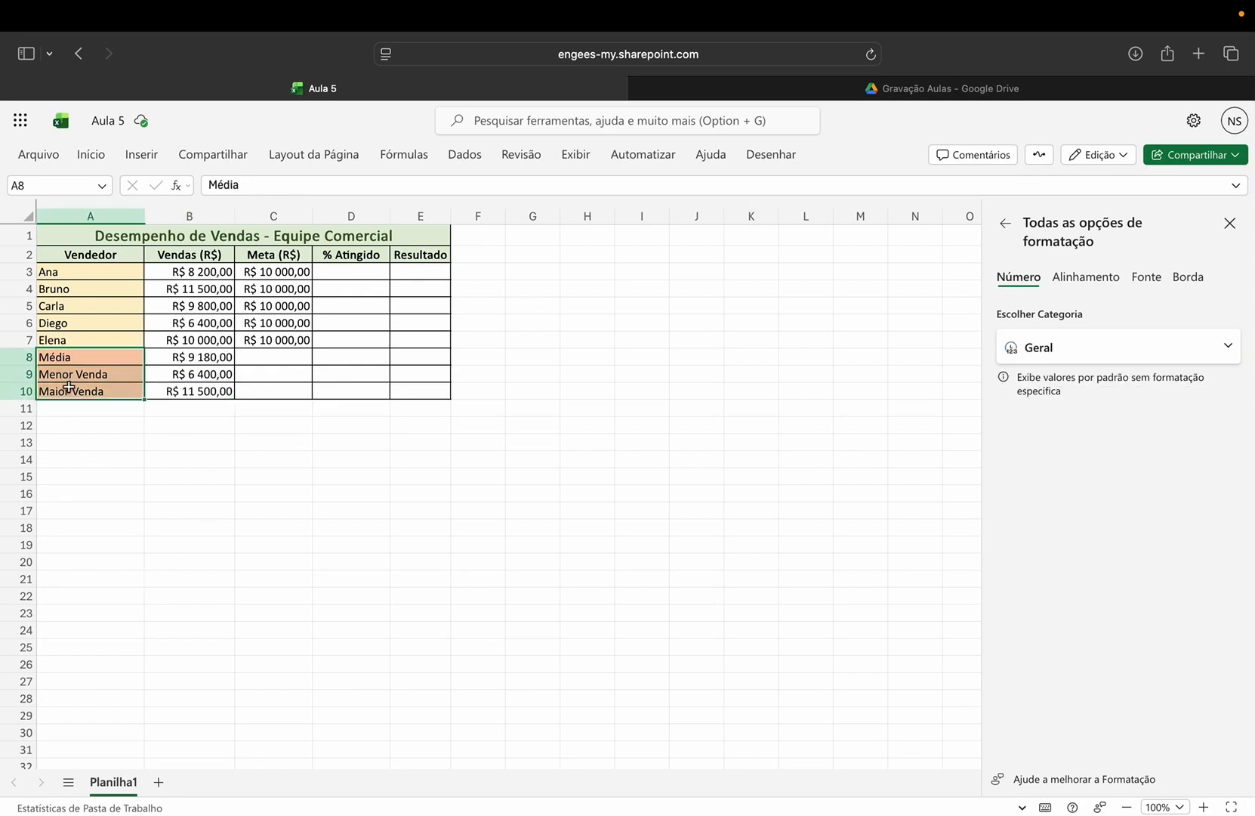
left_click(141, 155)
left_click(140, 156)
left_click(142, 154)
left_click(91, 155)
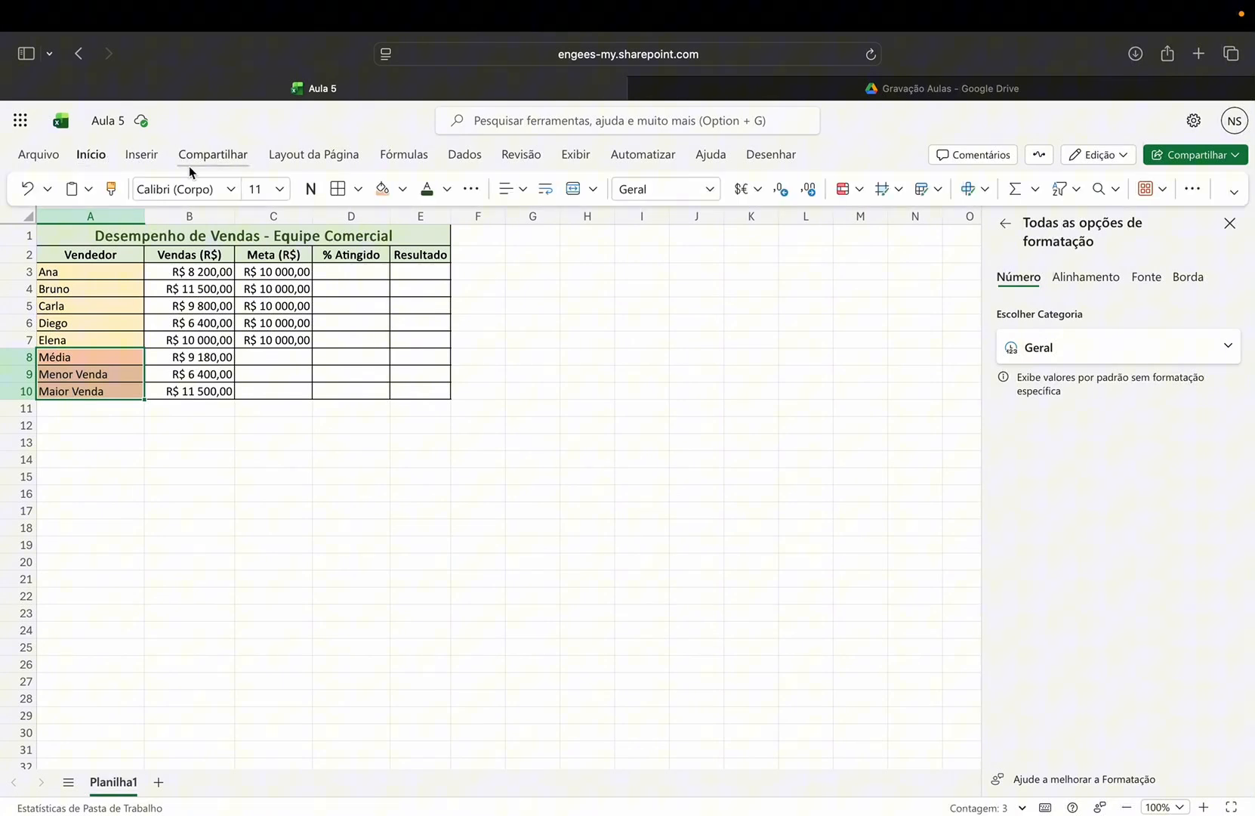
left_click(314, 189)
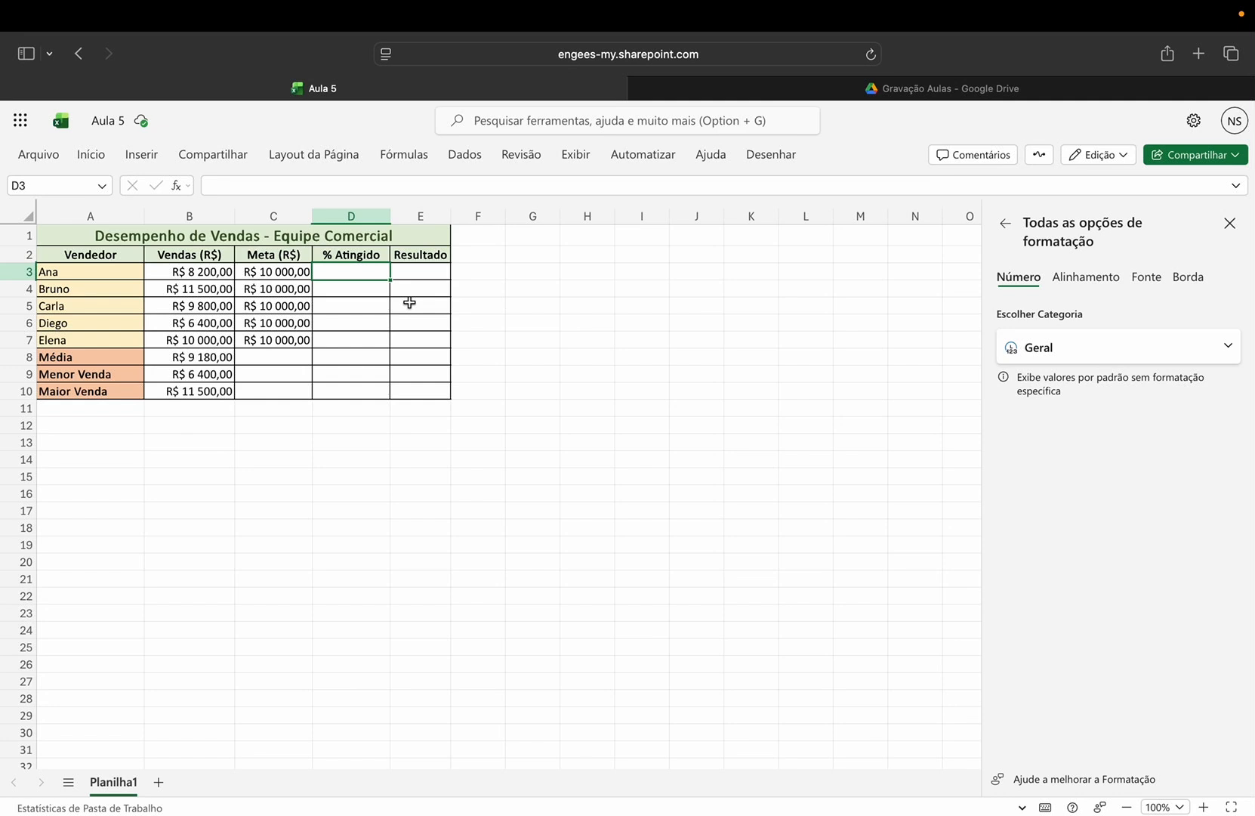
Step: Enter the formula =B3/C3 in D3 to divide the first seller's sales by the target
double_click(352, 271)
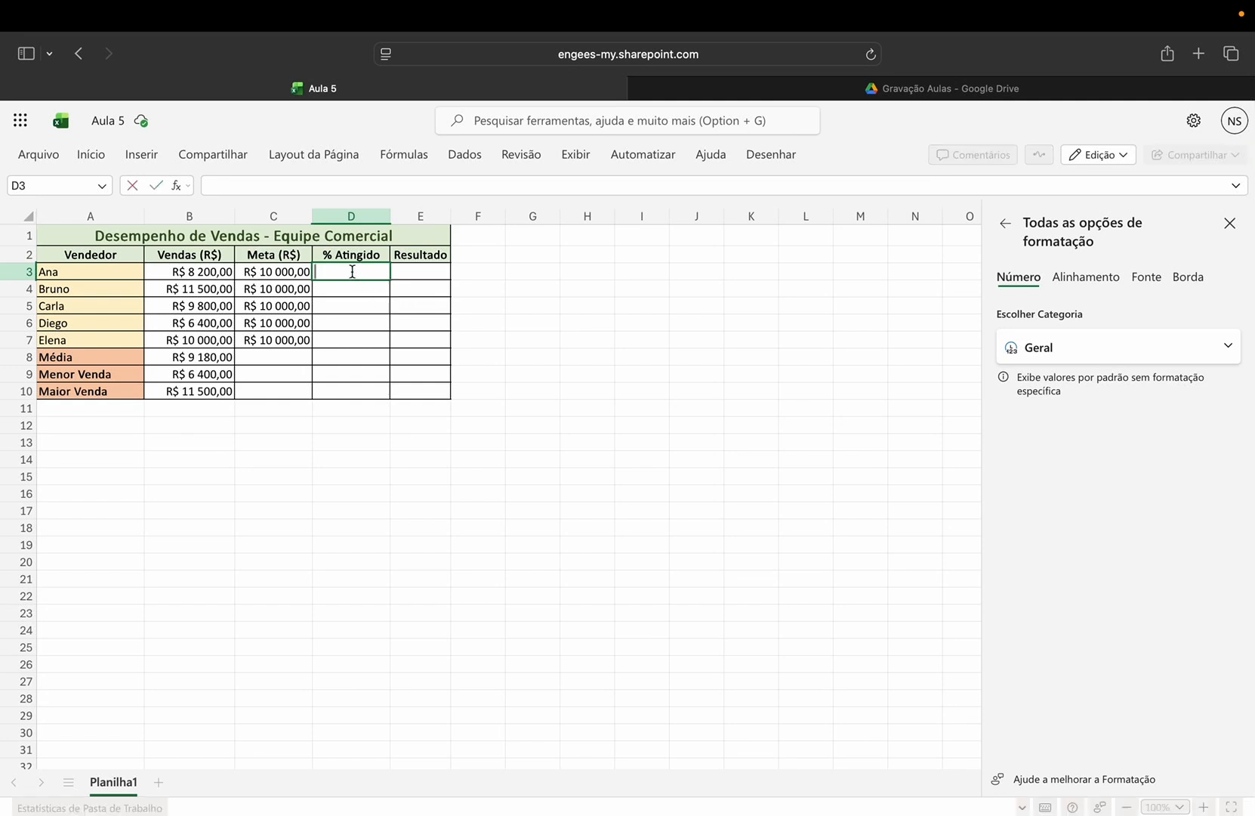
type("=")
left_click(220, 270)
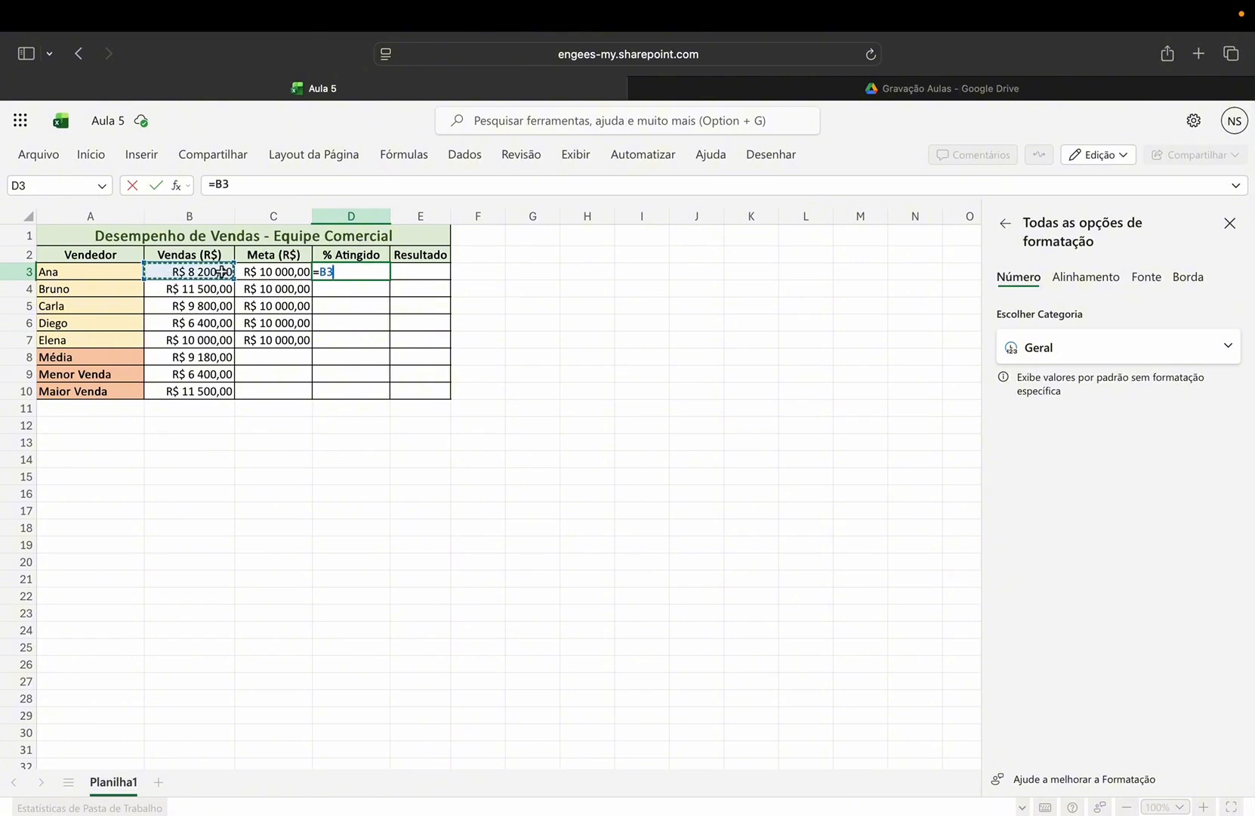
type("/")
left_click(289, 271)
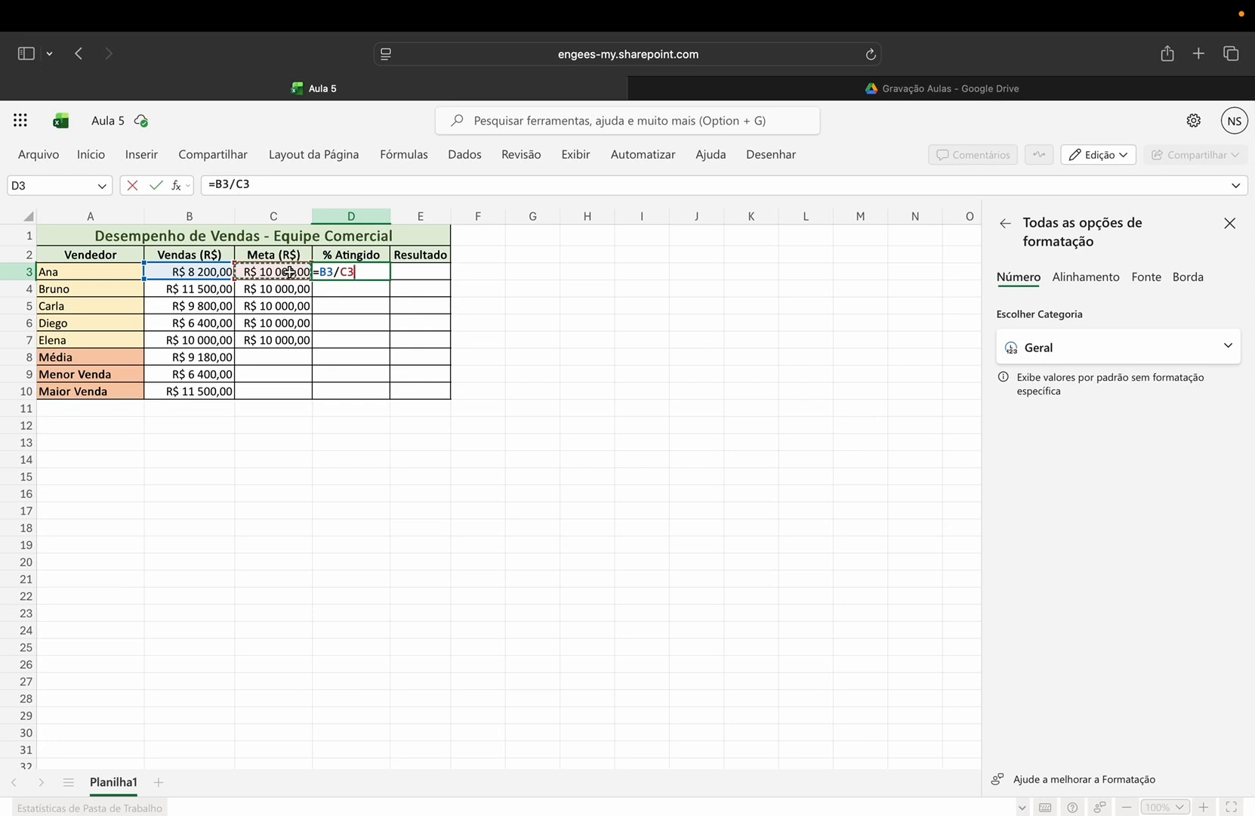
key("Return")
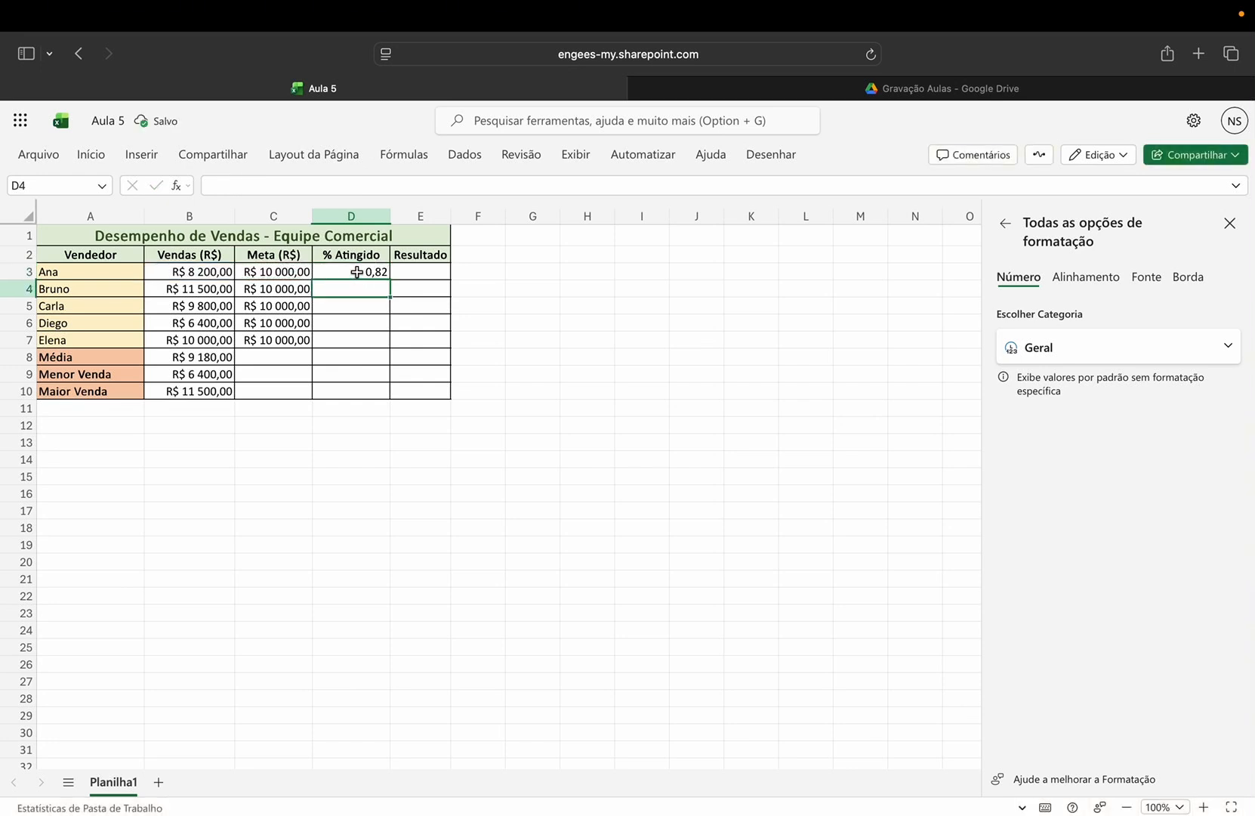
Step: Format D3 as Porcentagem and fill its formula down through D7 for the other sellers
left_click(357, 272)
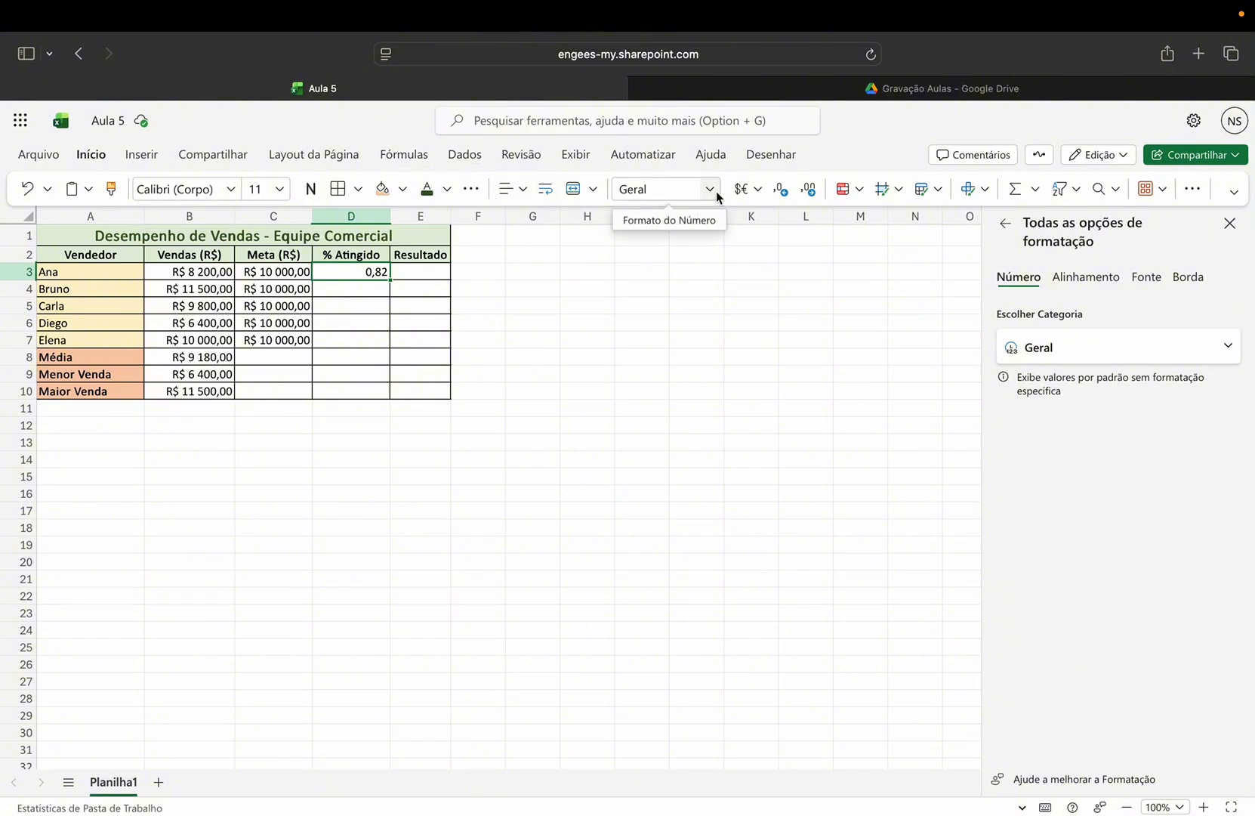
left_click(710, 189)
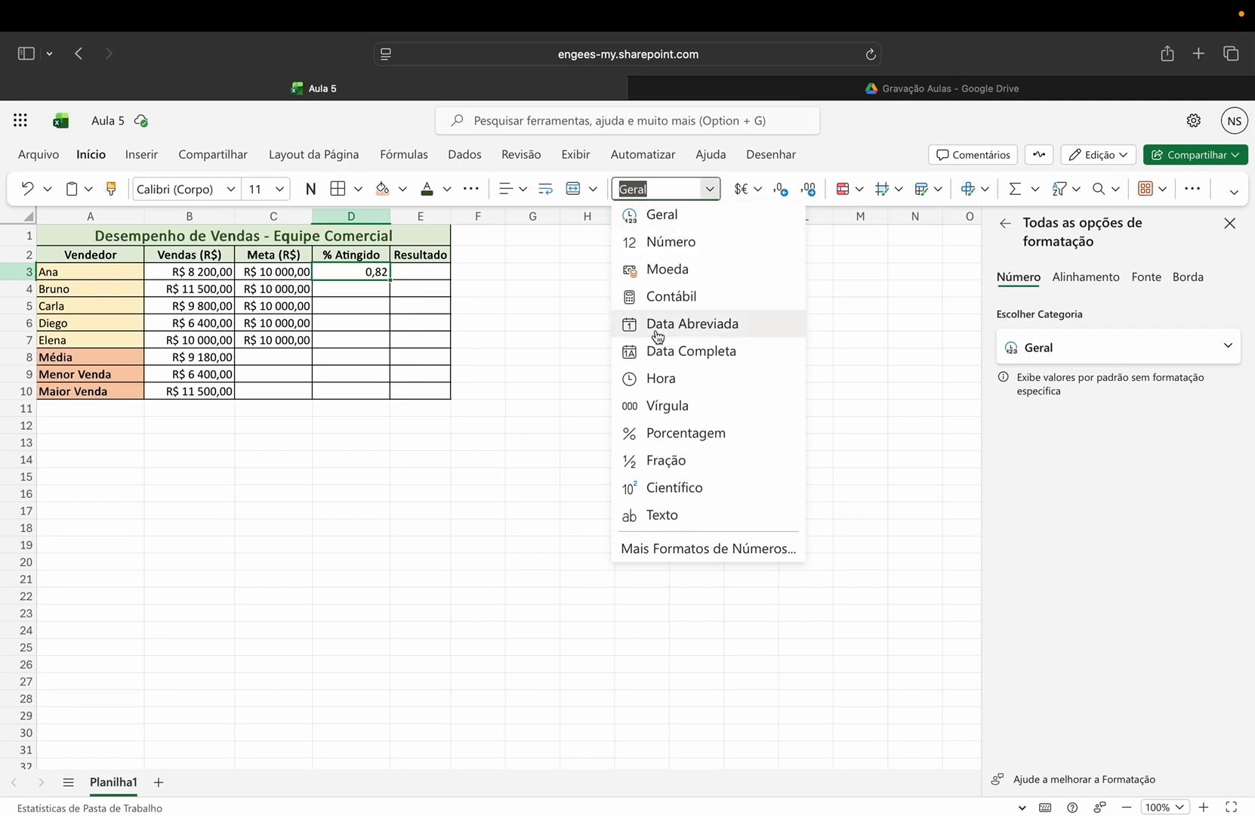
left_click(658, 432)
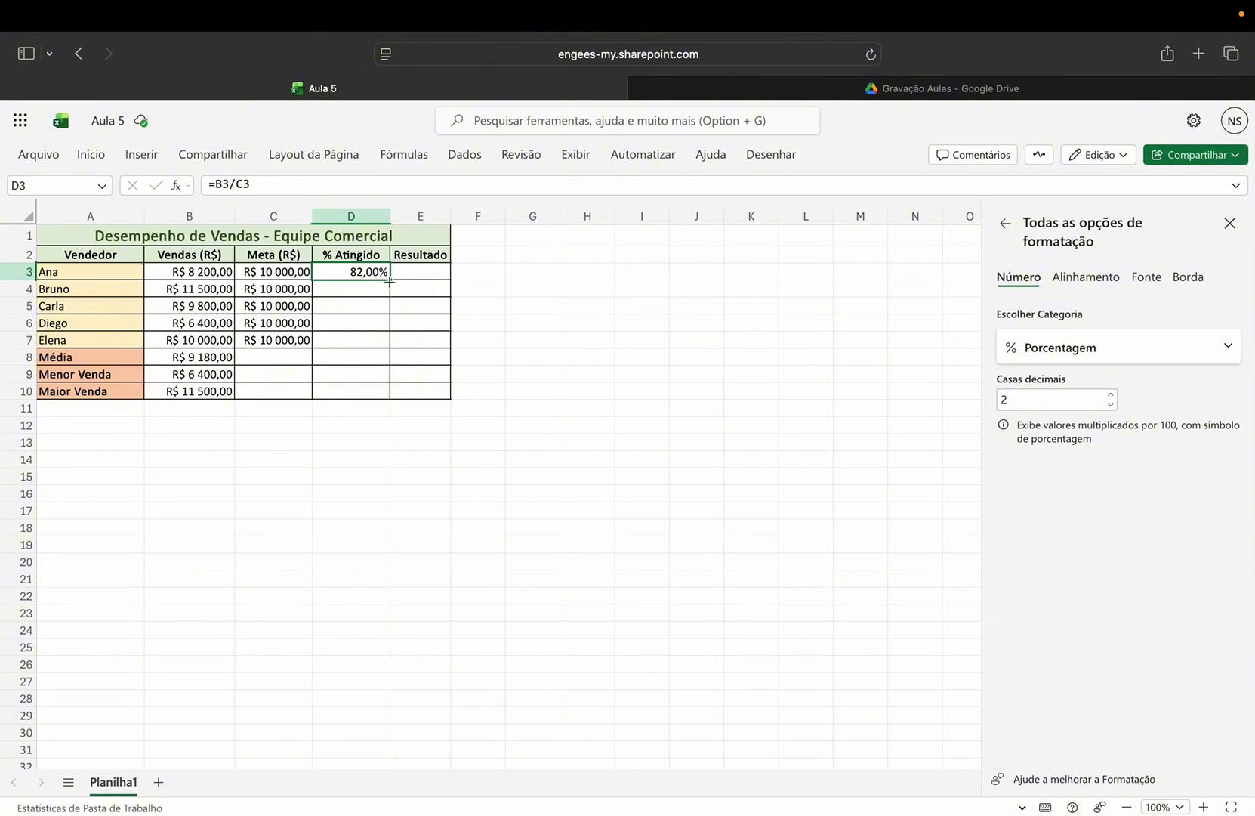
left_click_drag(389, 280, 383, 338)
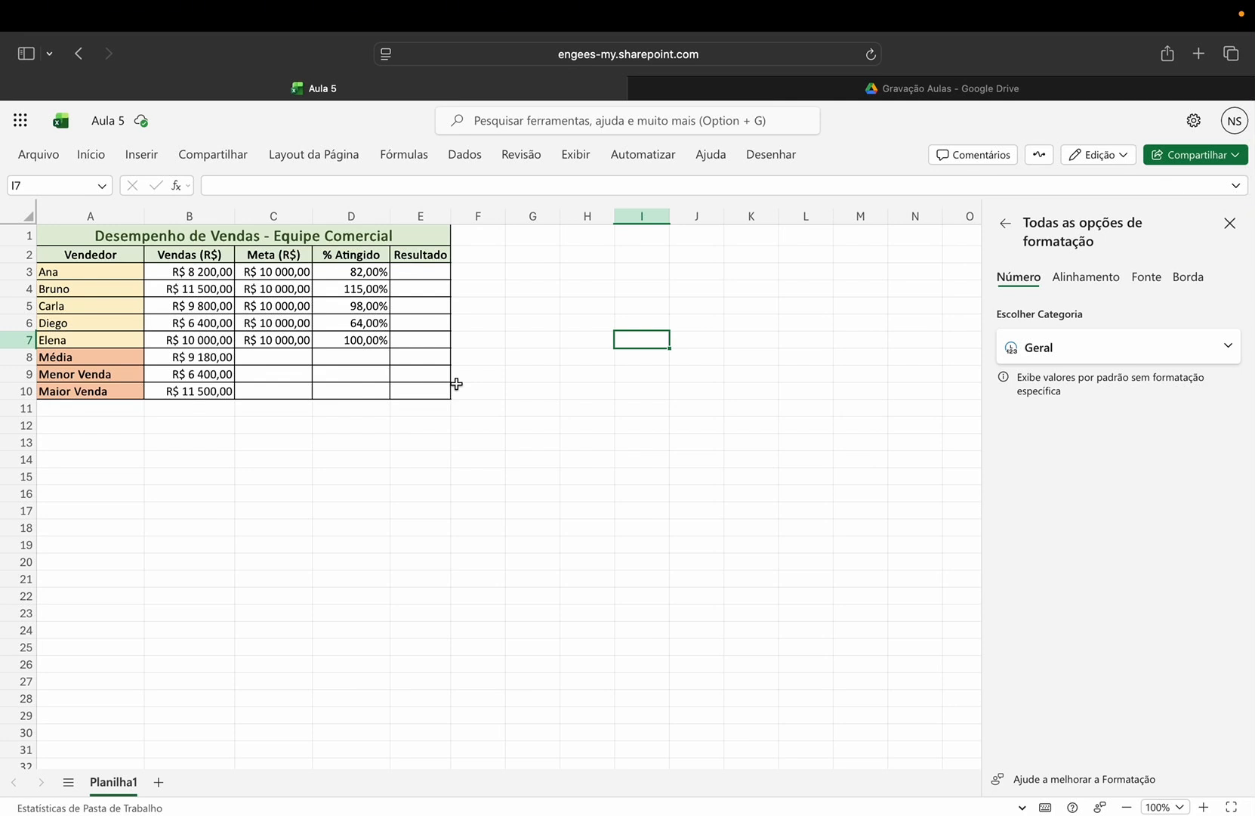
Step: Add up the sales values B3:B7 with the SOMA function in cell B13, below the table
double_click(184, 428)
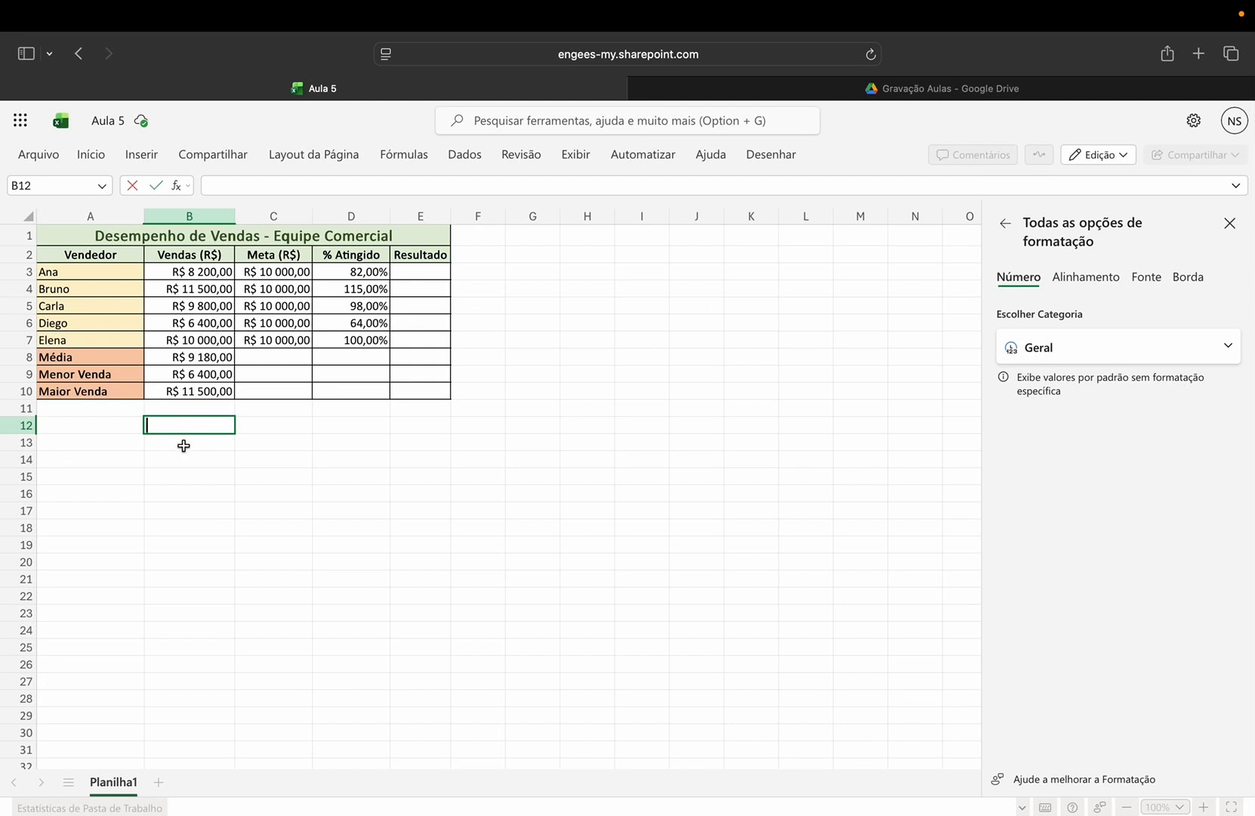
double_click(185, 444)
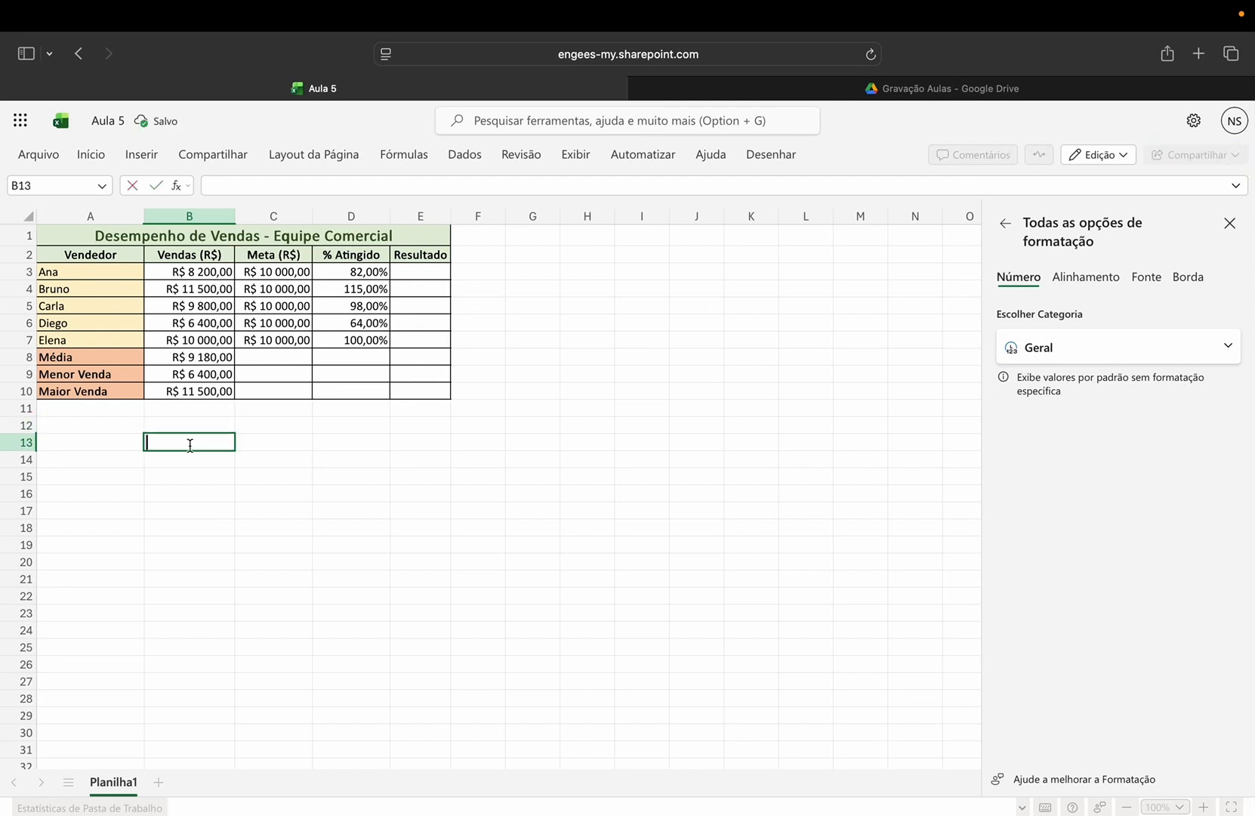
type("=soma")
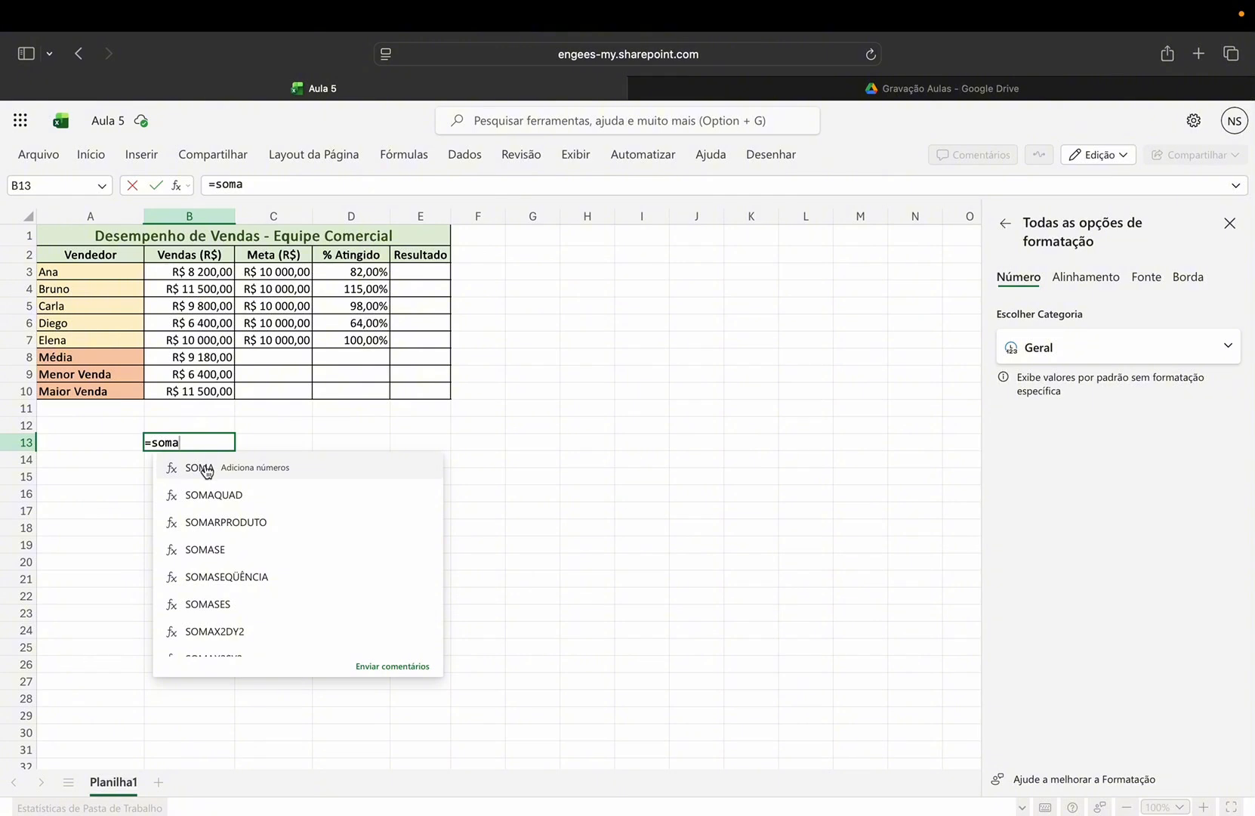
left_click(203, 467)
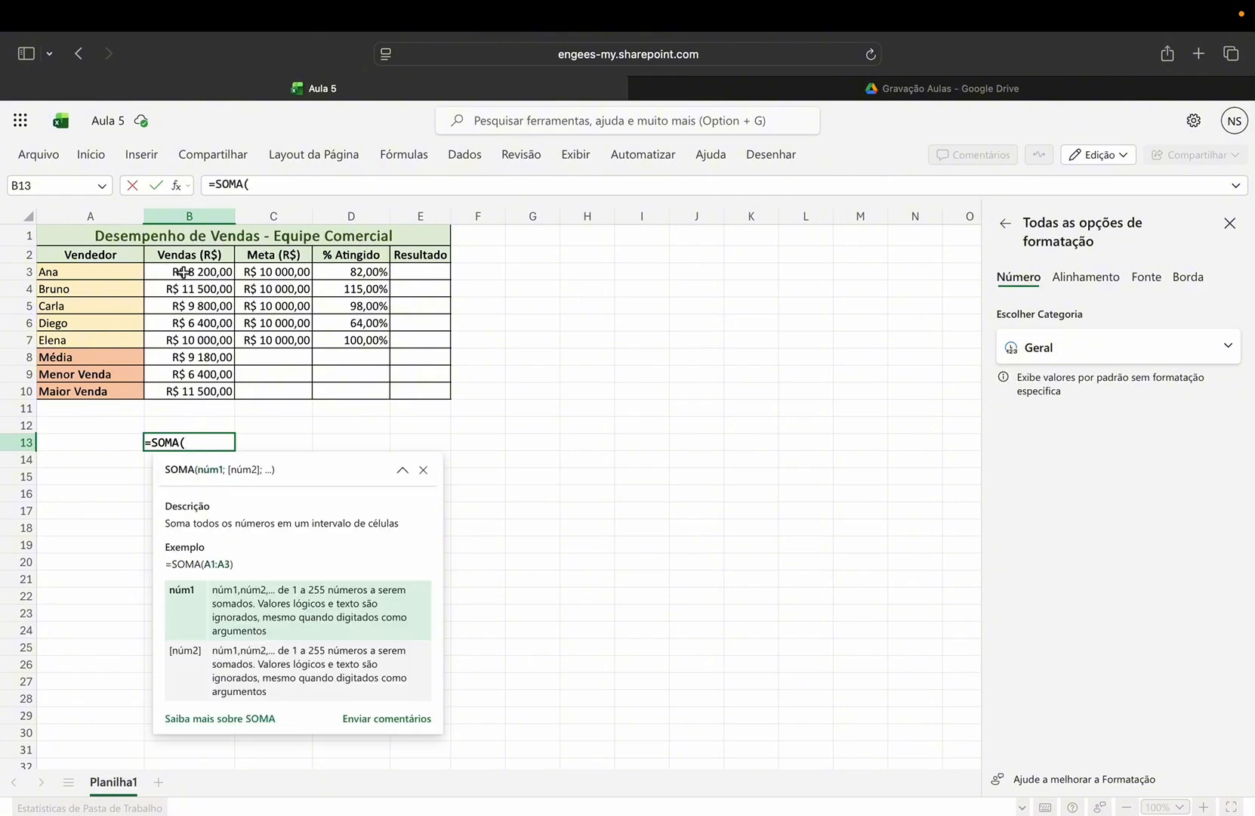
left_click_drag(187, 272, 182, 339)
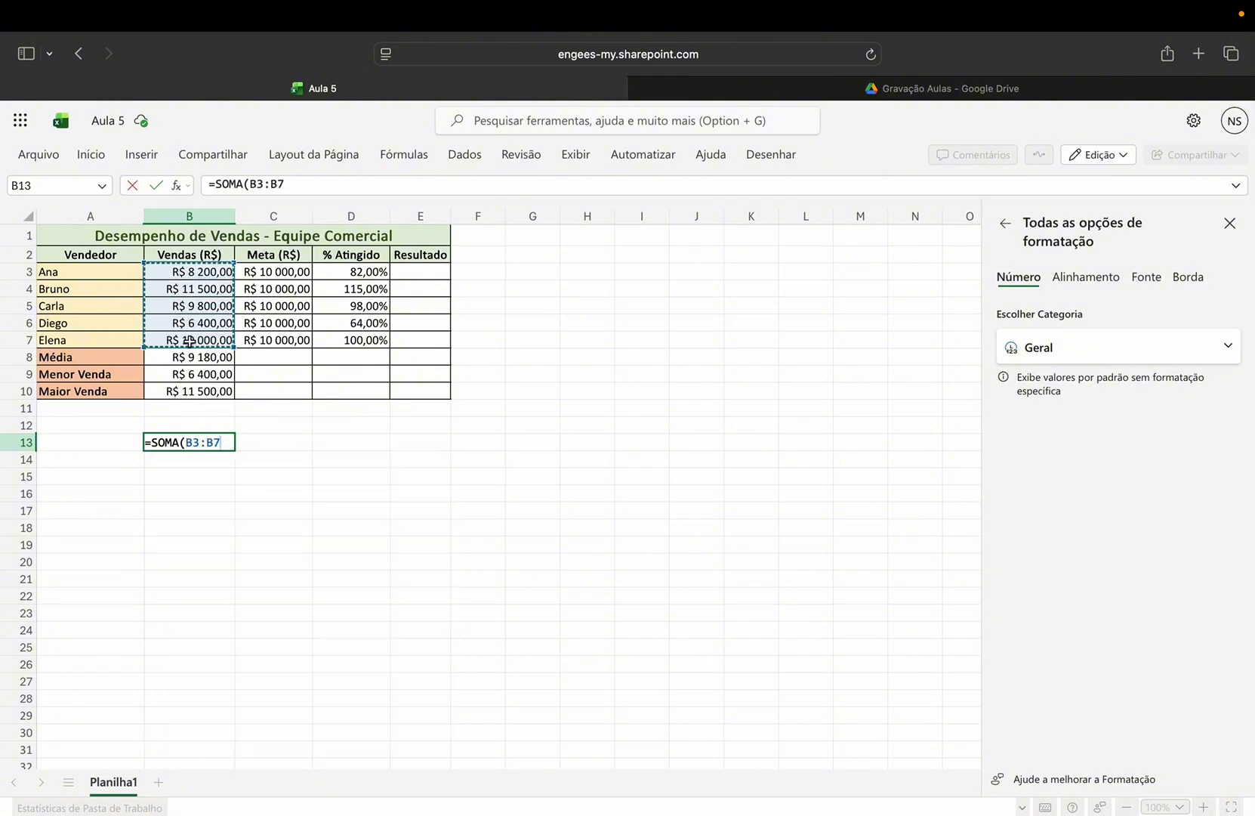
key("Return")
Step: Label the sum by entering "Total de Vendas" in cell A13
left_click(106, 444)
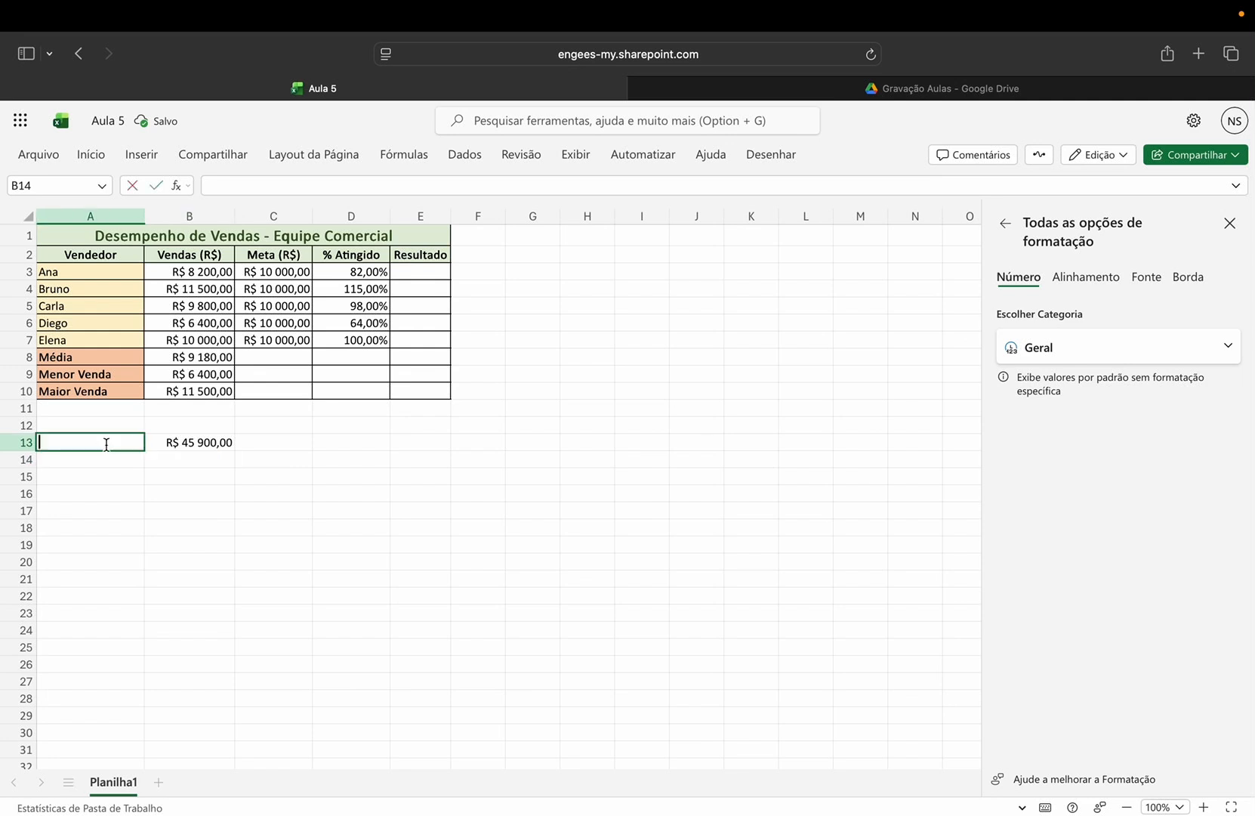
type("Total de ")
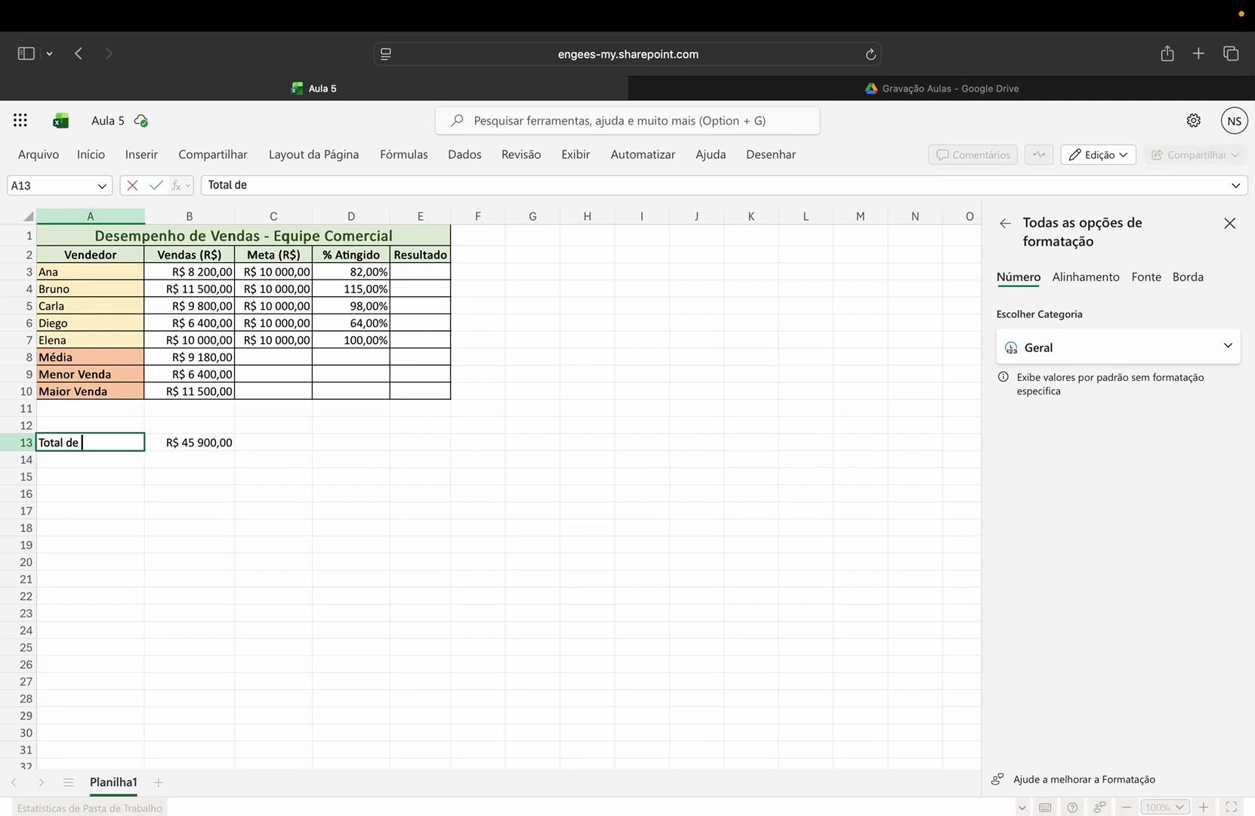
type("Vendas")
key("Return")
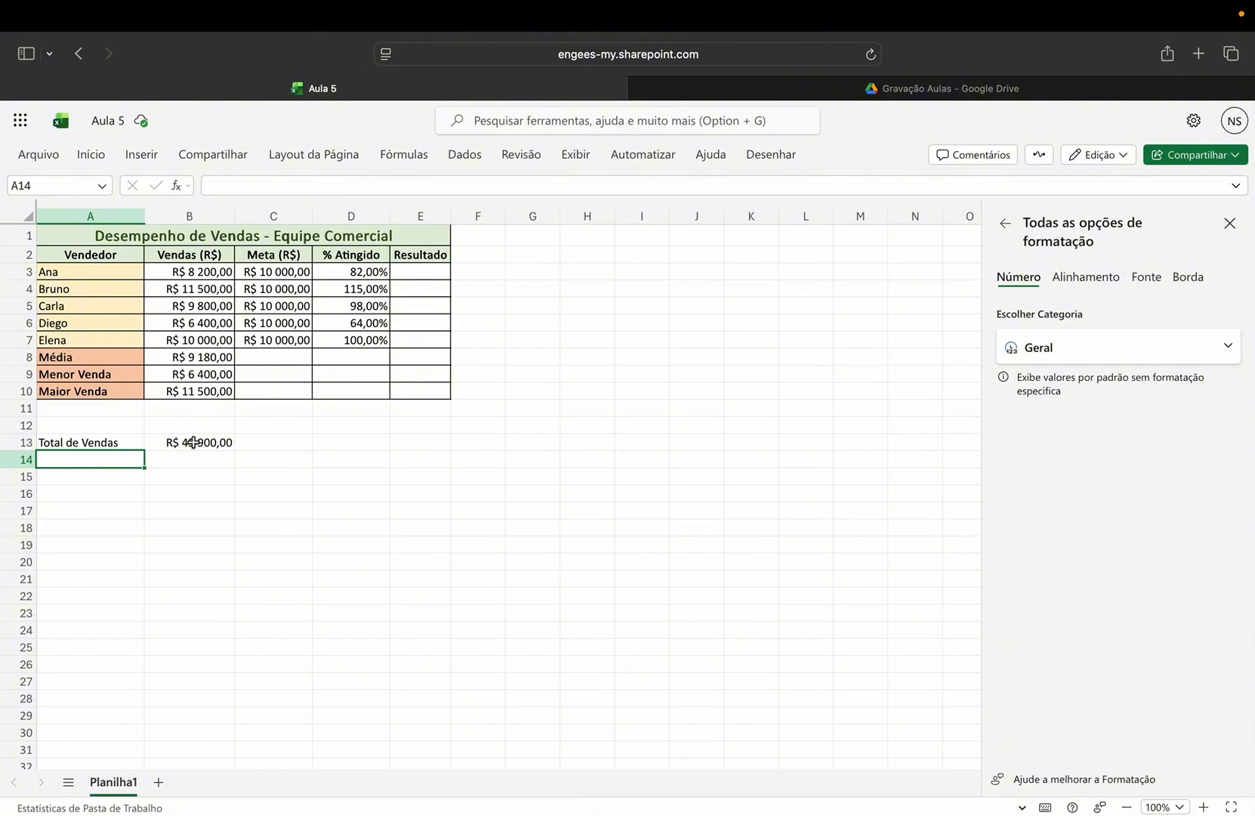
Step: Enter the heading "Participação" in F2 beside Resultado and widen column F to fit it
left_click(486, 277)
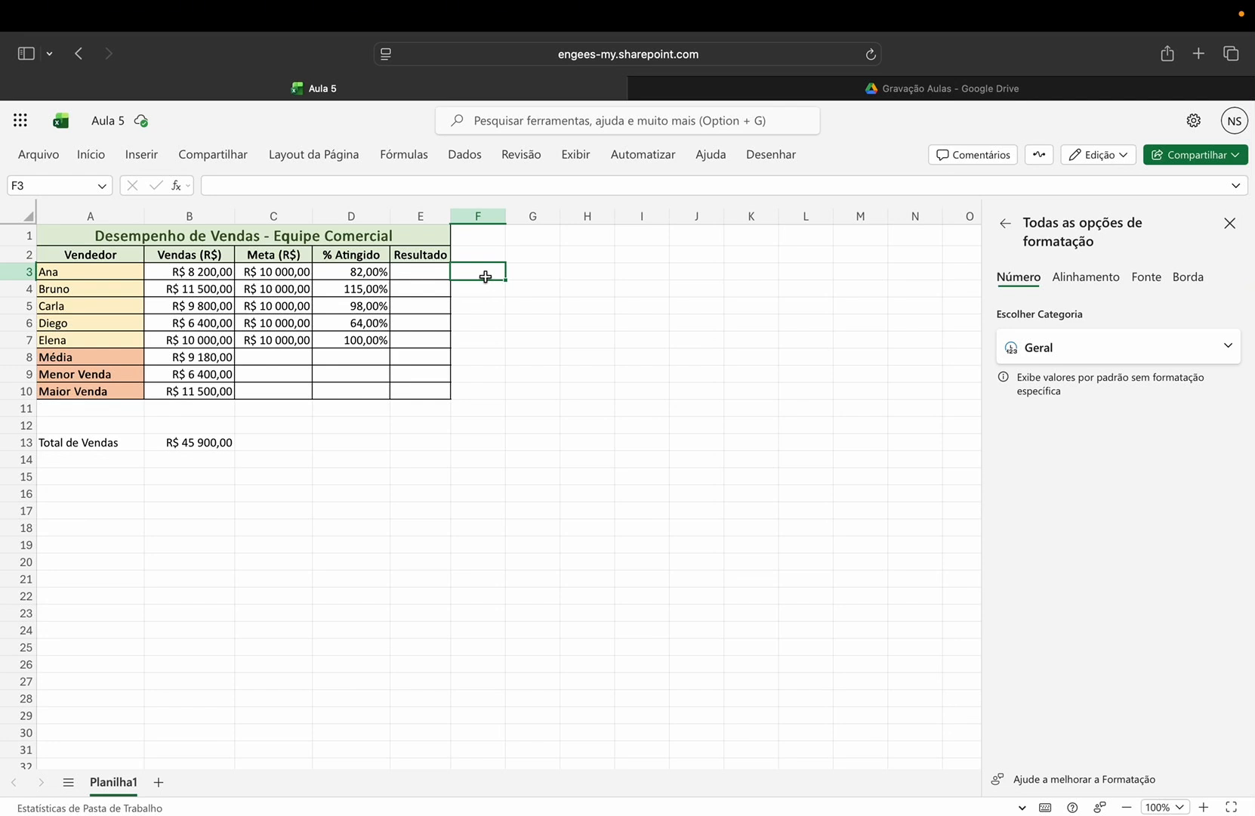
left_click(481, 234)
left_click(478, 261)
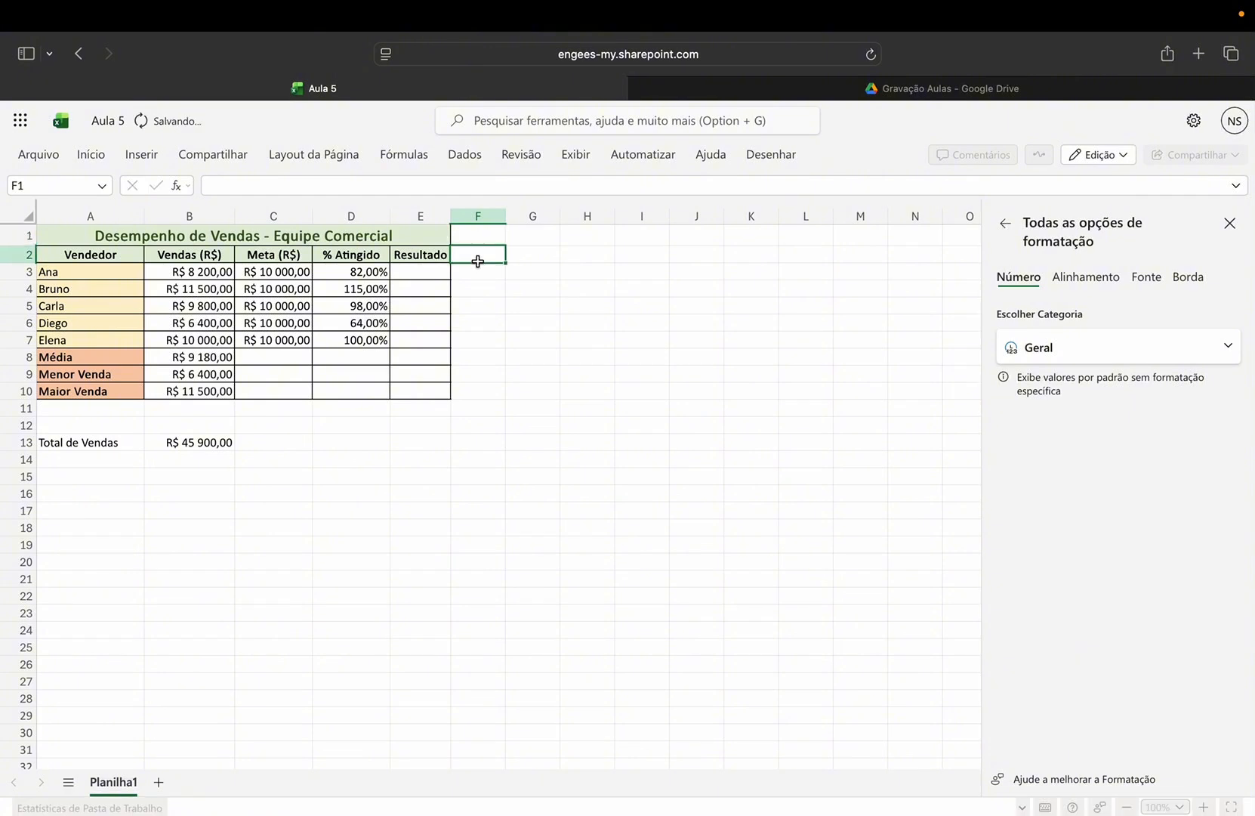
type("Partici")
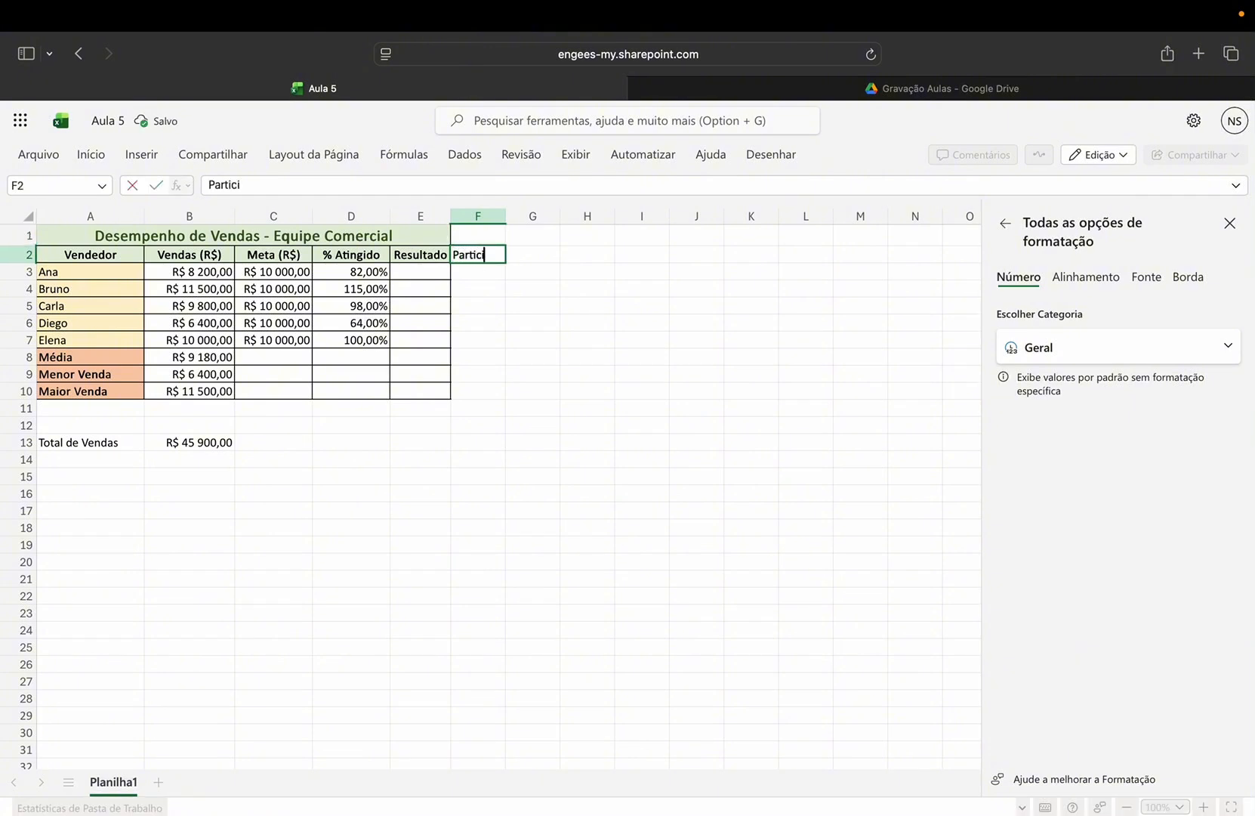
type("pação")
key("Return")
left_click(482, 256)
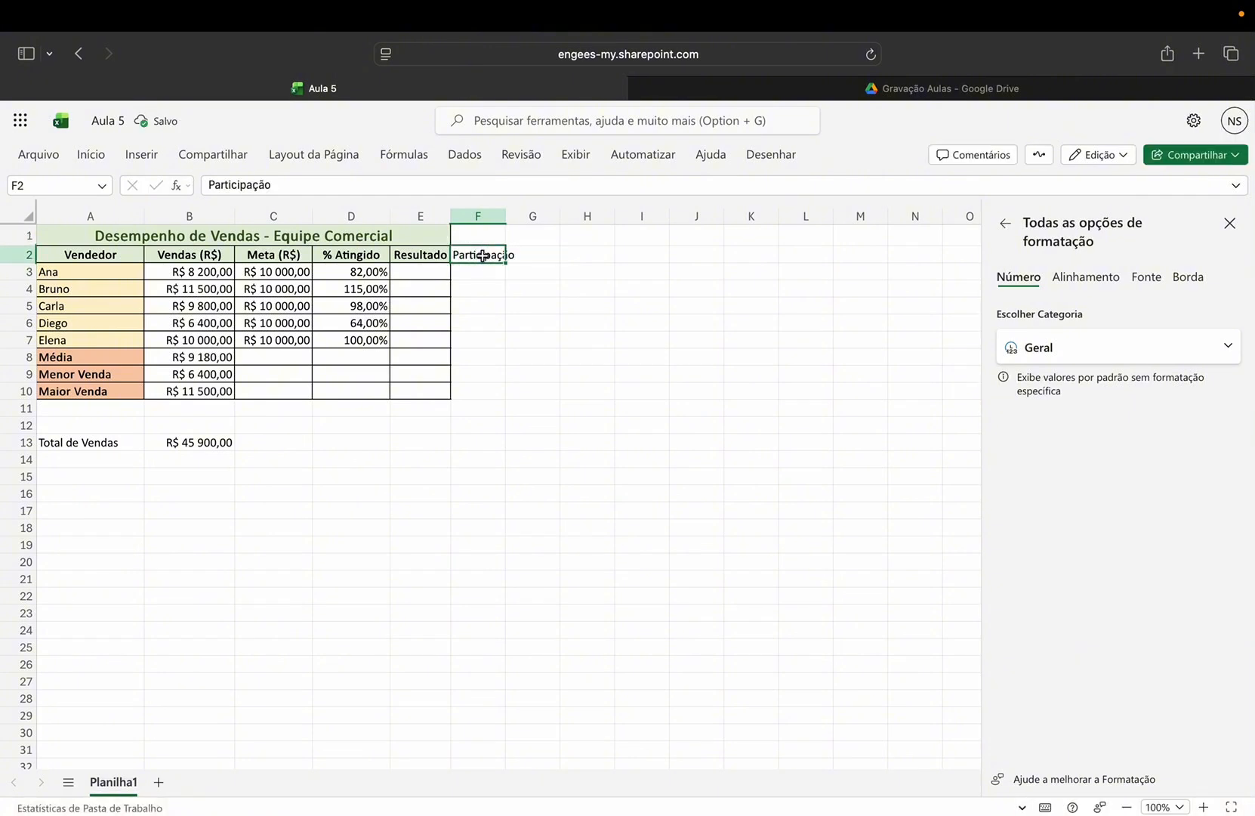
left_click_drag(506, 216, 521, 216)
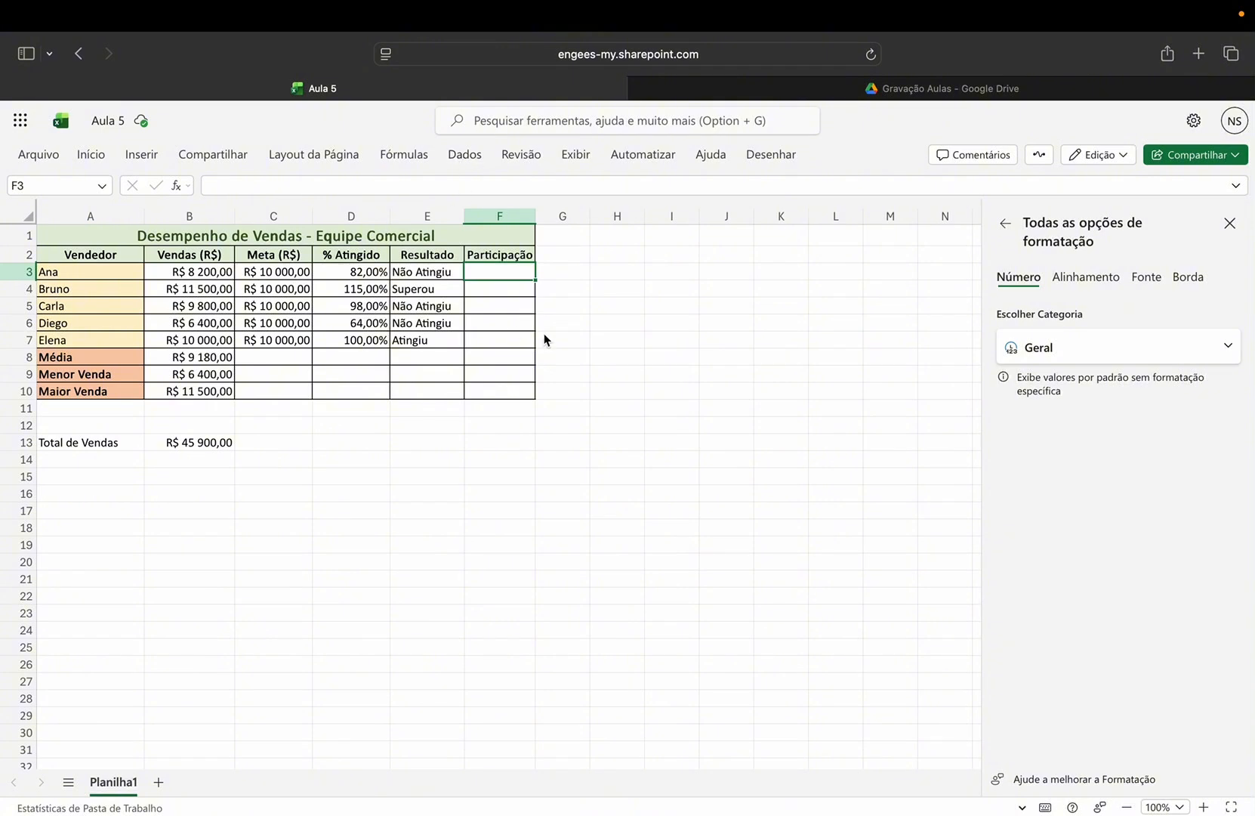
Step: Enter the formula =B3/B13 in F3 to divide the first seller's sales by the total sales
double_click(517, 276)
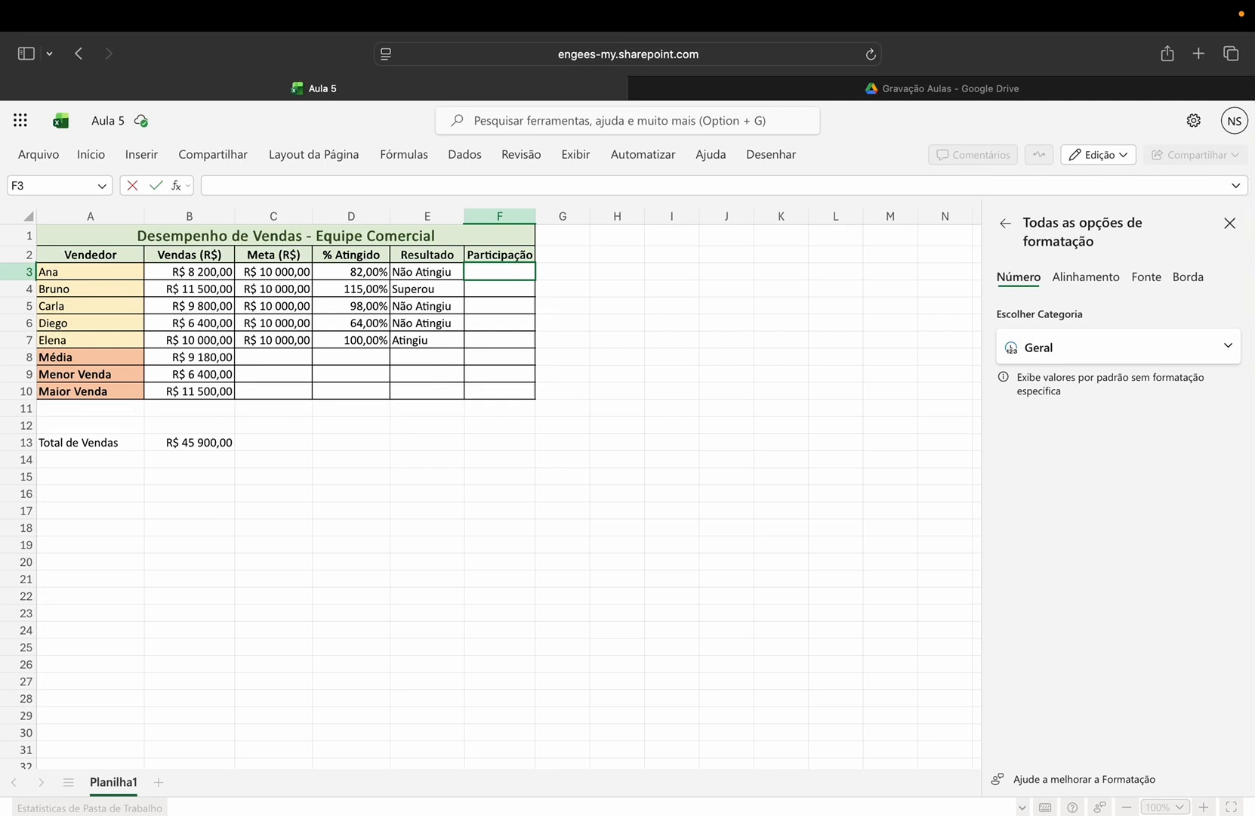
type("=")
left_click(193, 274)
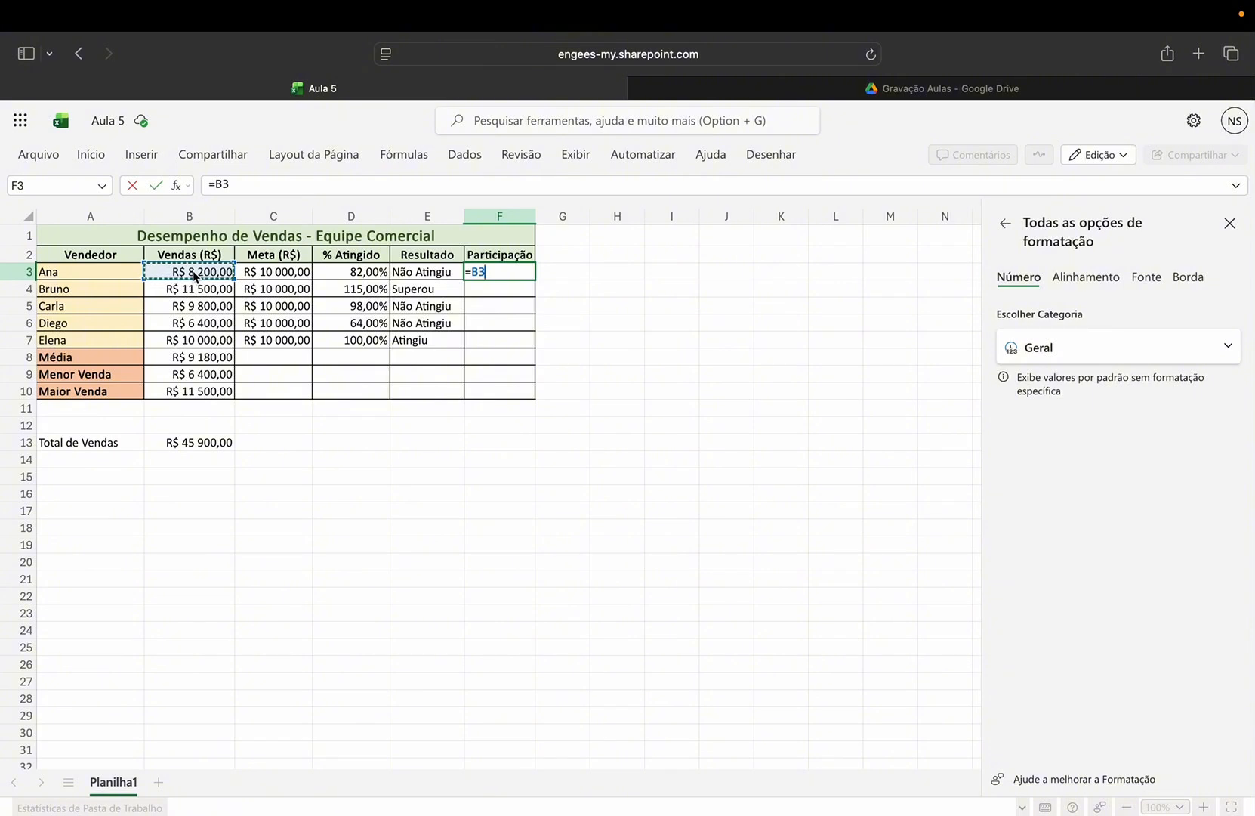
type("/")
left_click(200, 440)
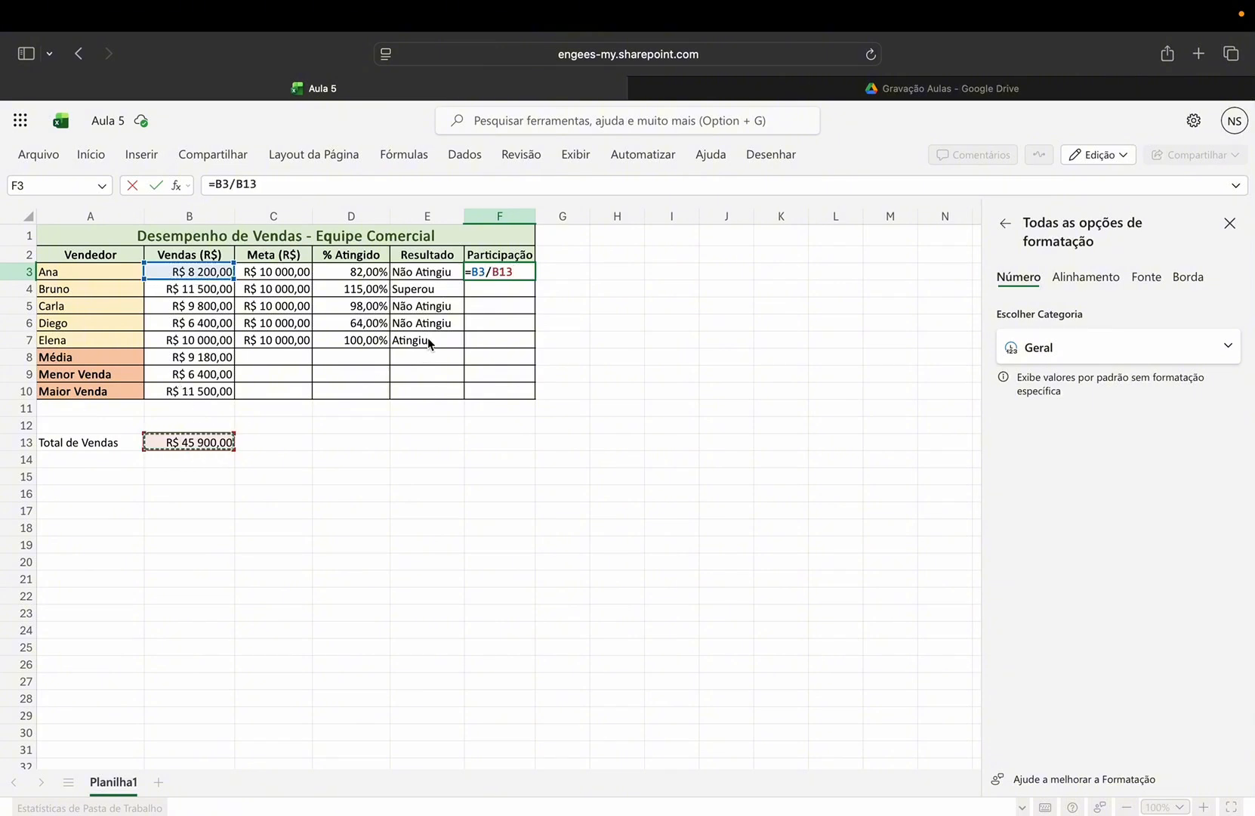
key("Return")
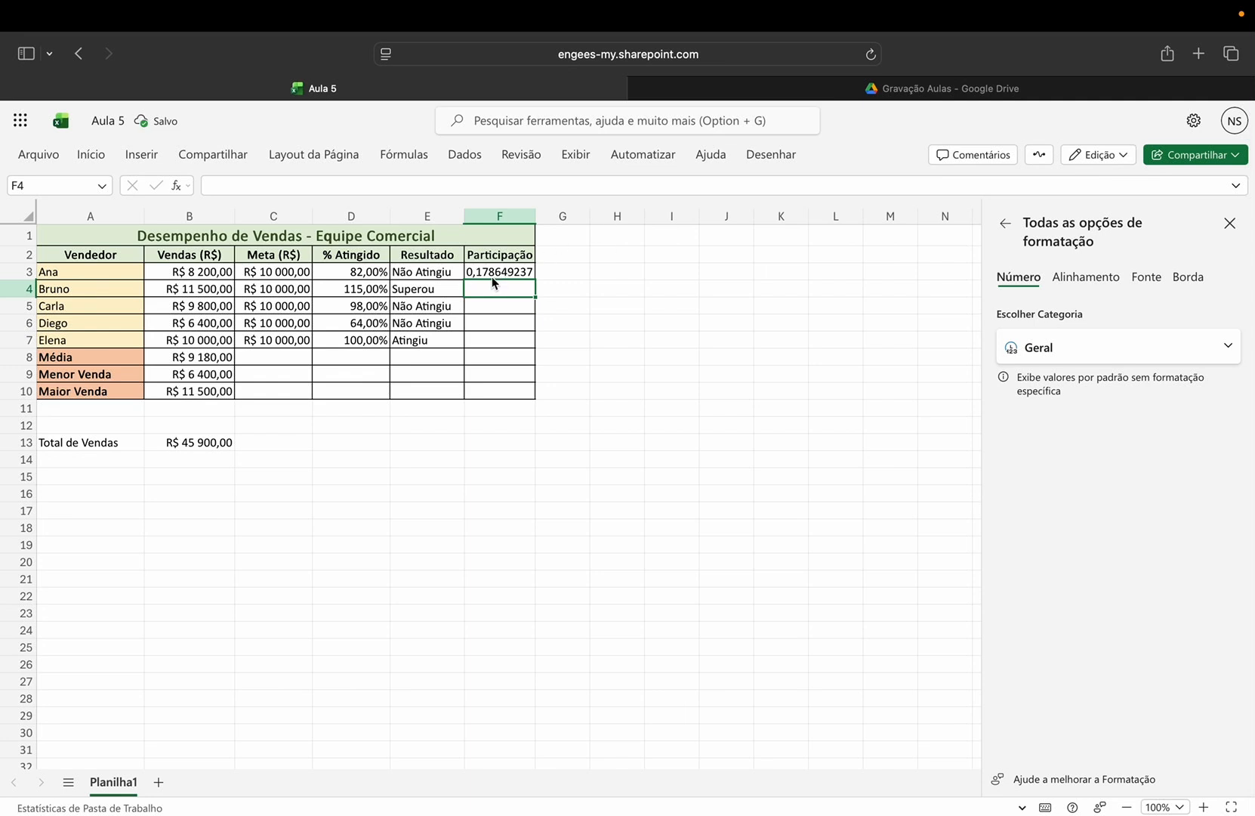
Step: Format F3 as Porcentagem and fill its formula down through F7
left_click(491, 270)
left_click(92, 154)
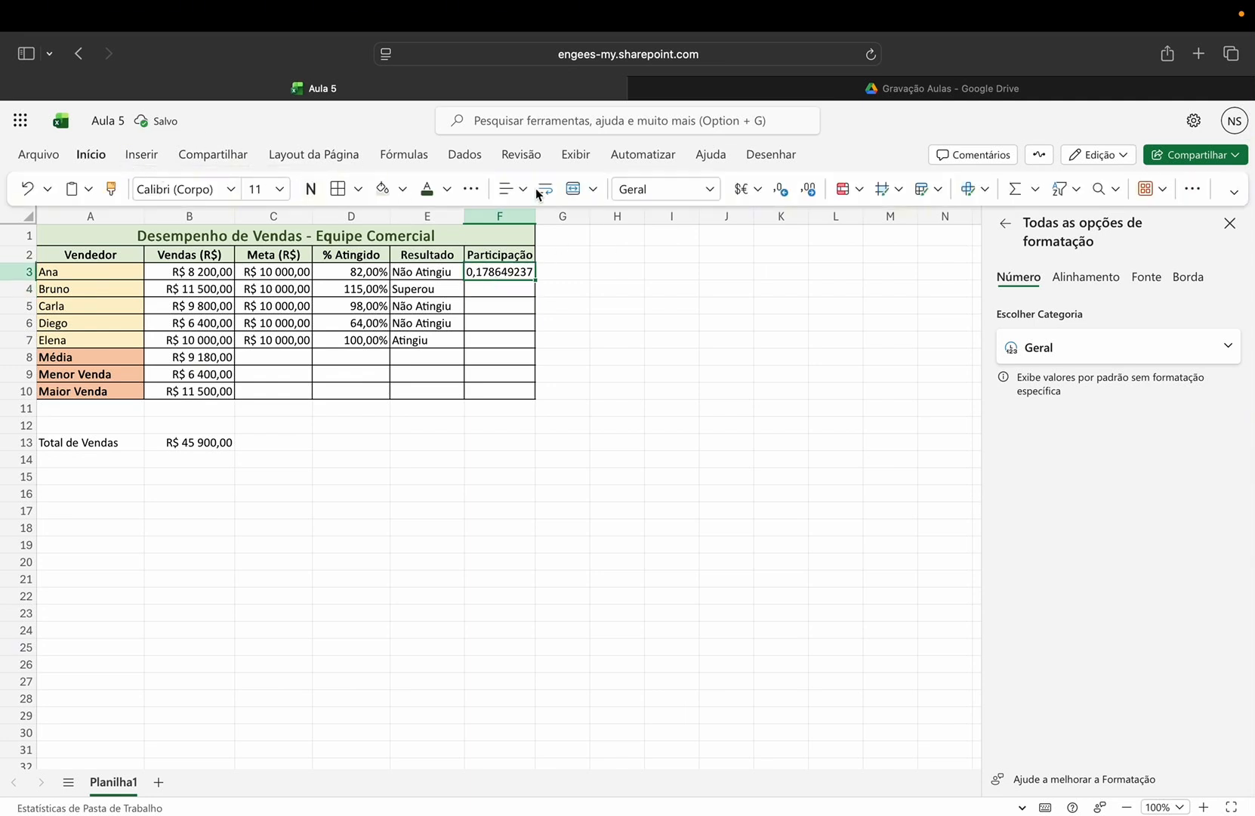
left_click(711, 195)
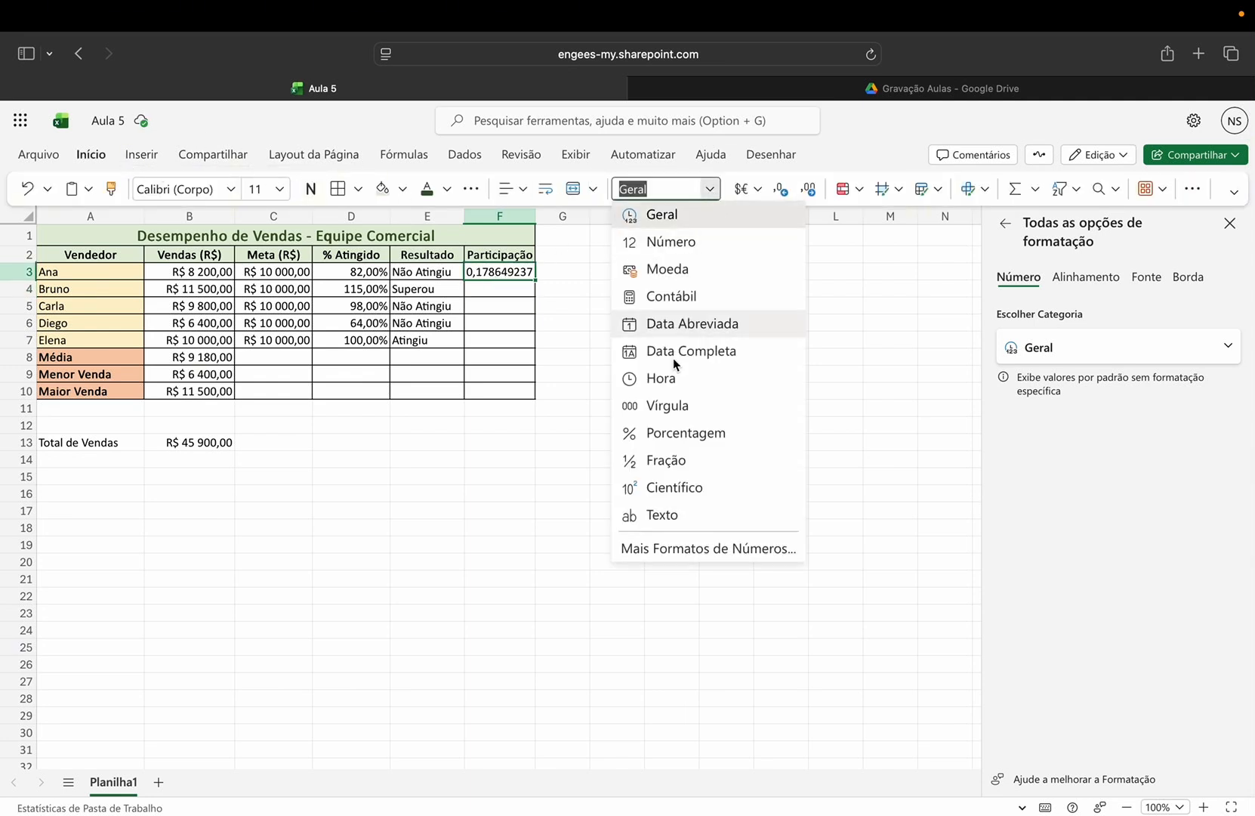
left_click(667, 433)
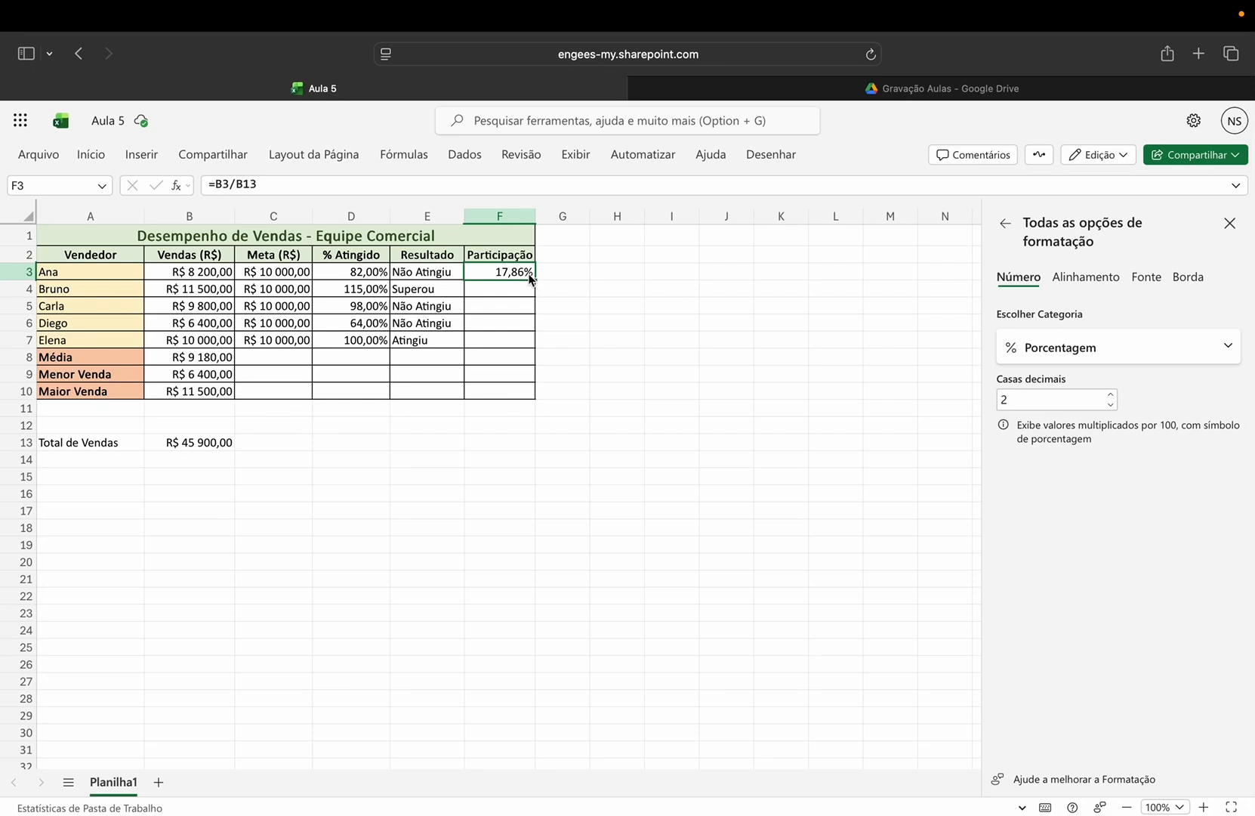
left_click_drag(538, 284, 545, 342)
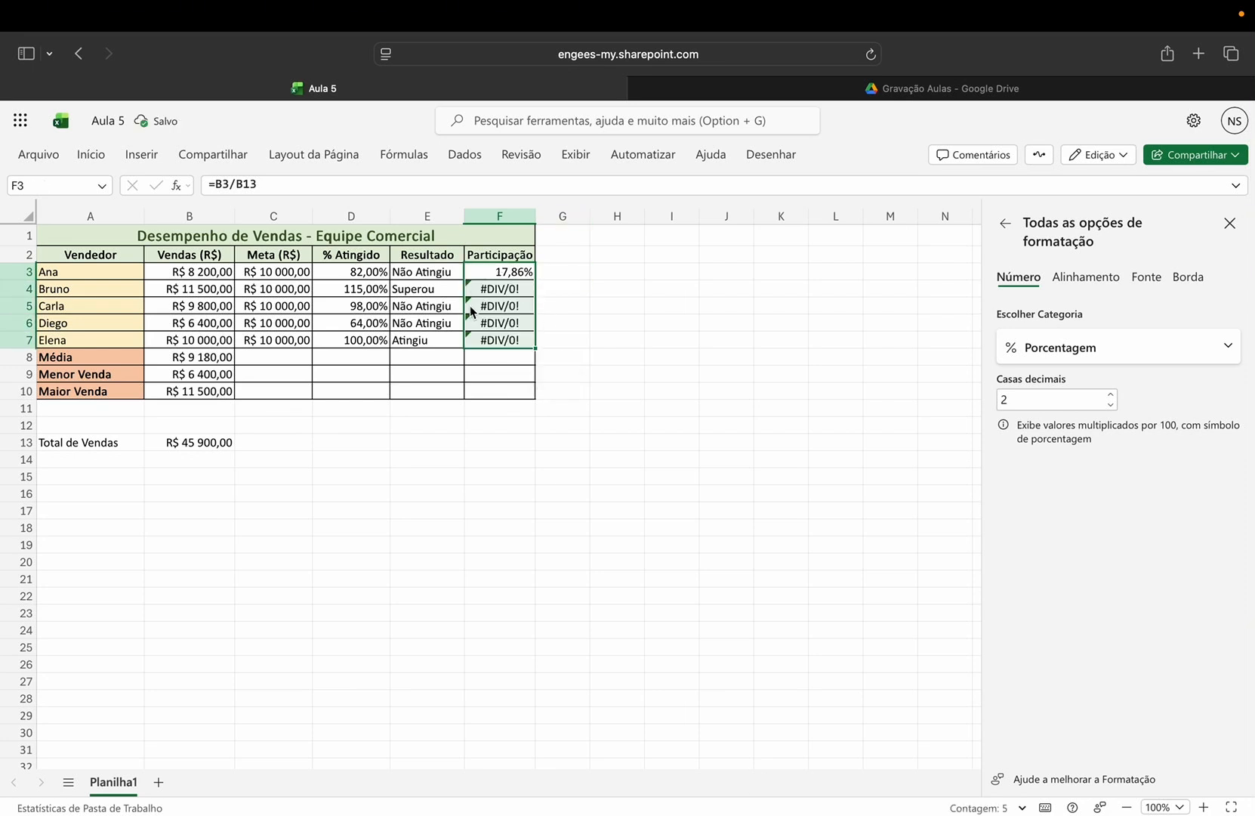
Step: Check the formula copied to F4 and make the reference to the total absolute in F3, as =B3/$B$13
mouse_move(533, 340)
double_click(502, 290)
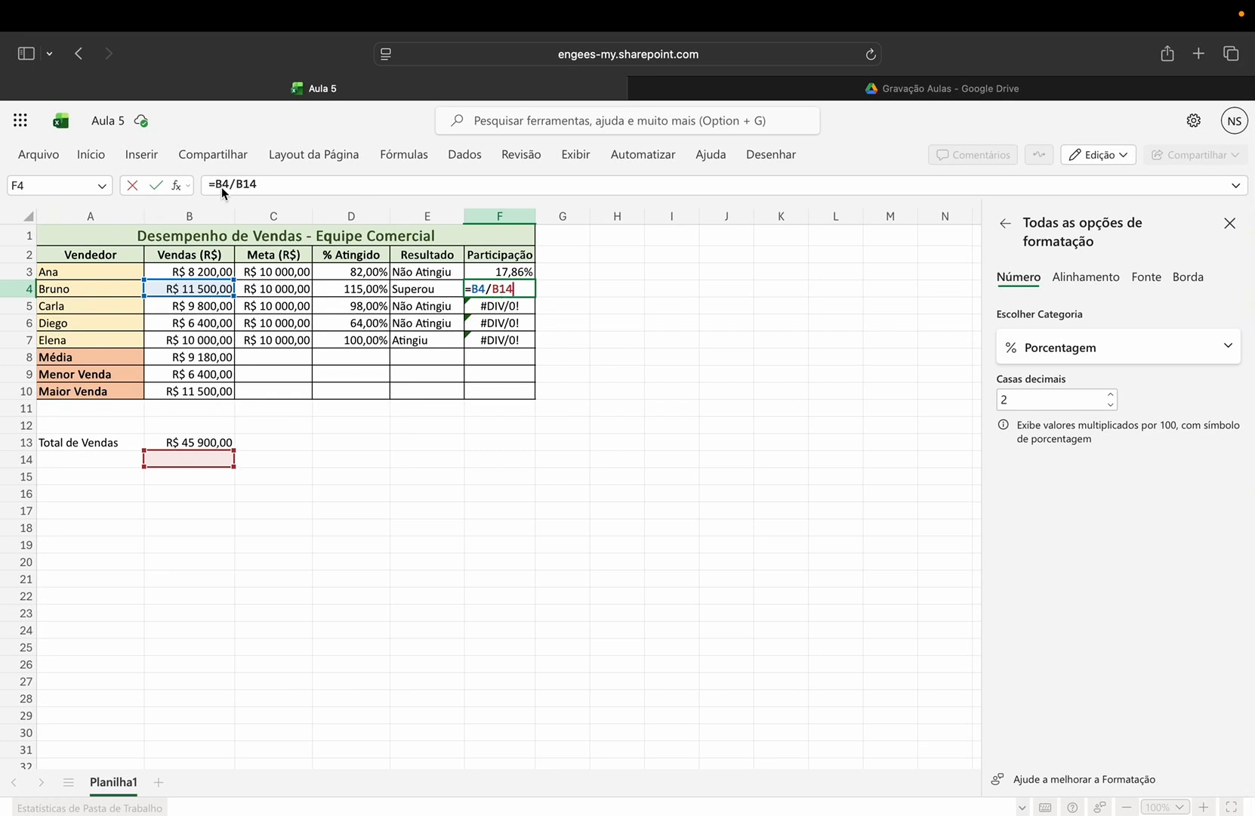
mouse_move(222, 189)
left_click(187, 446)
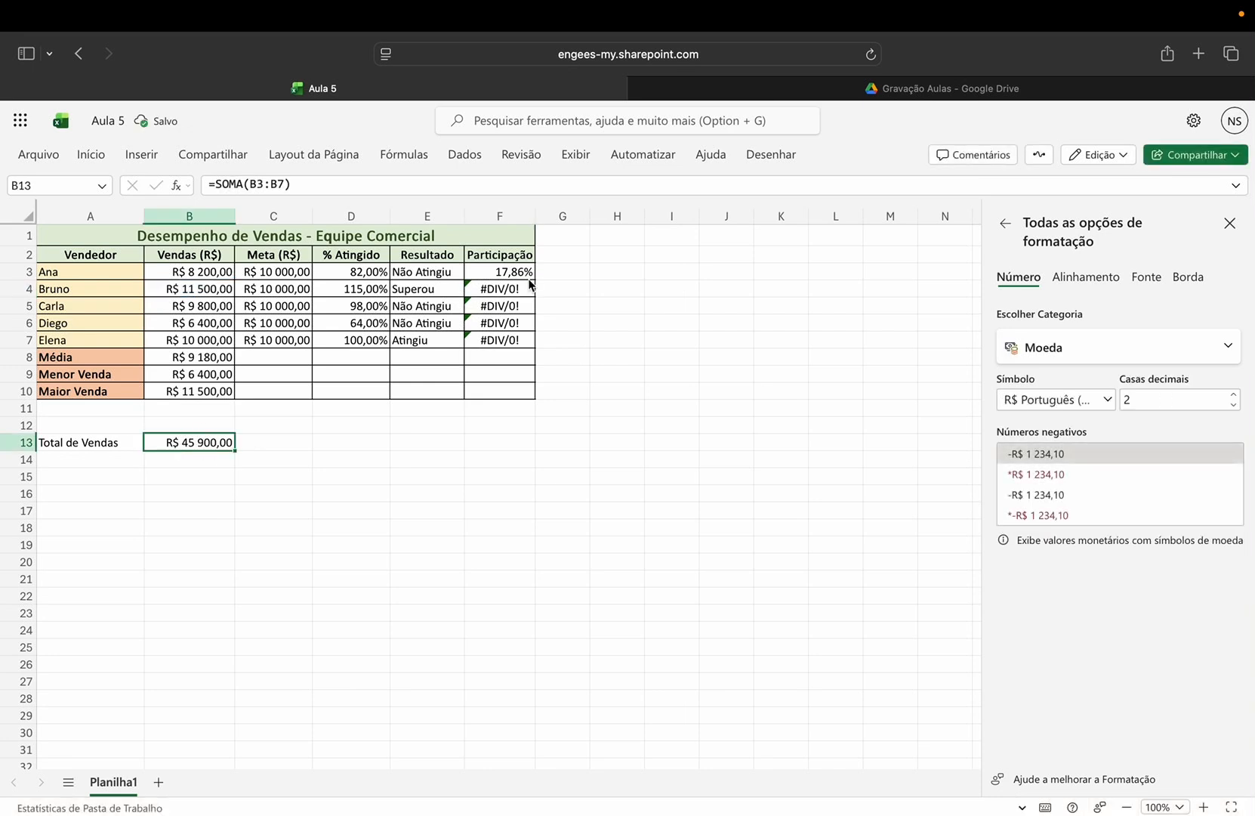
left_click(506, 296)
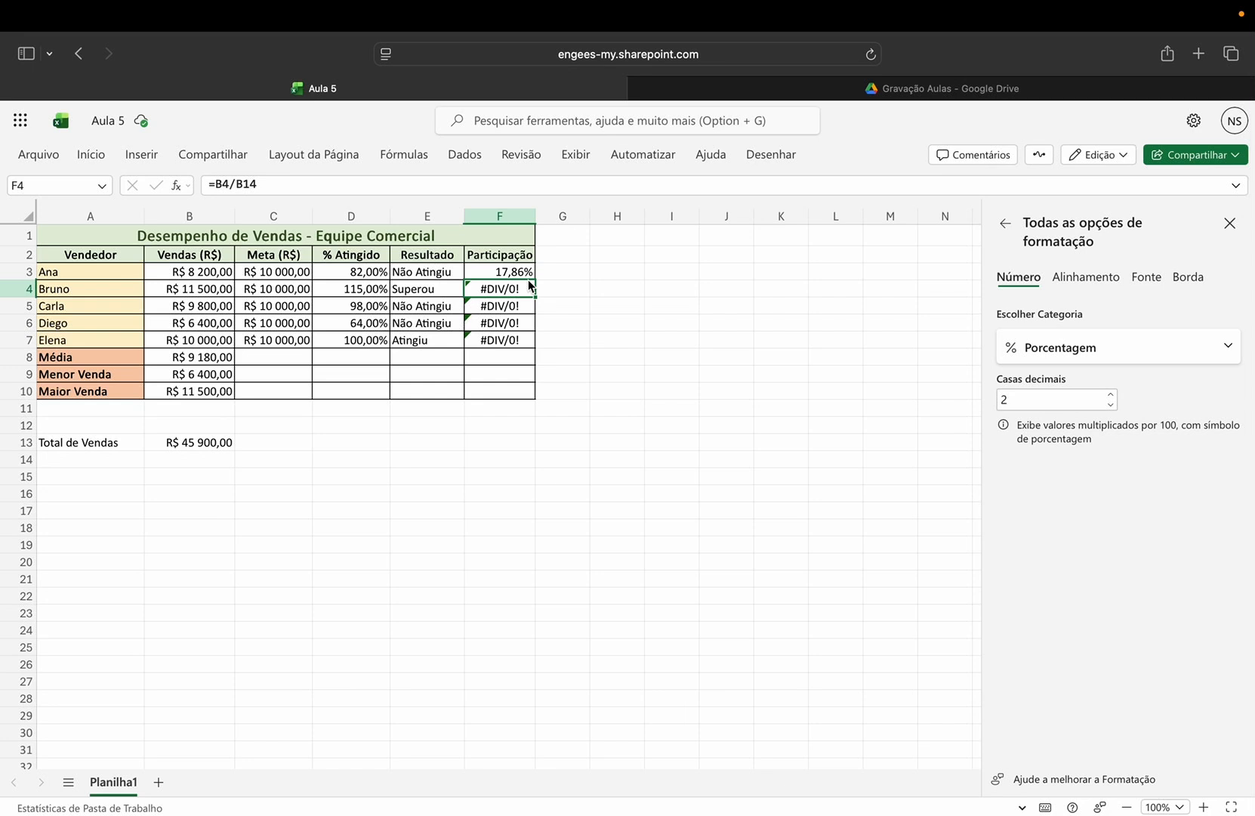
left_click(508, 277)
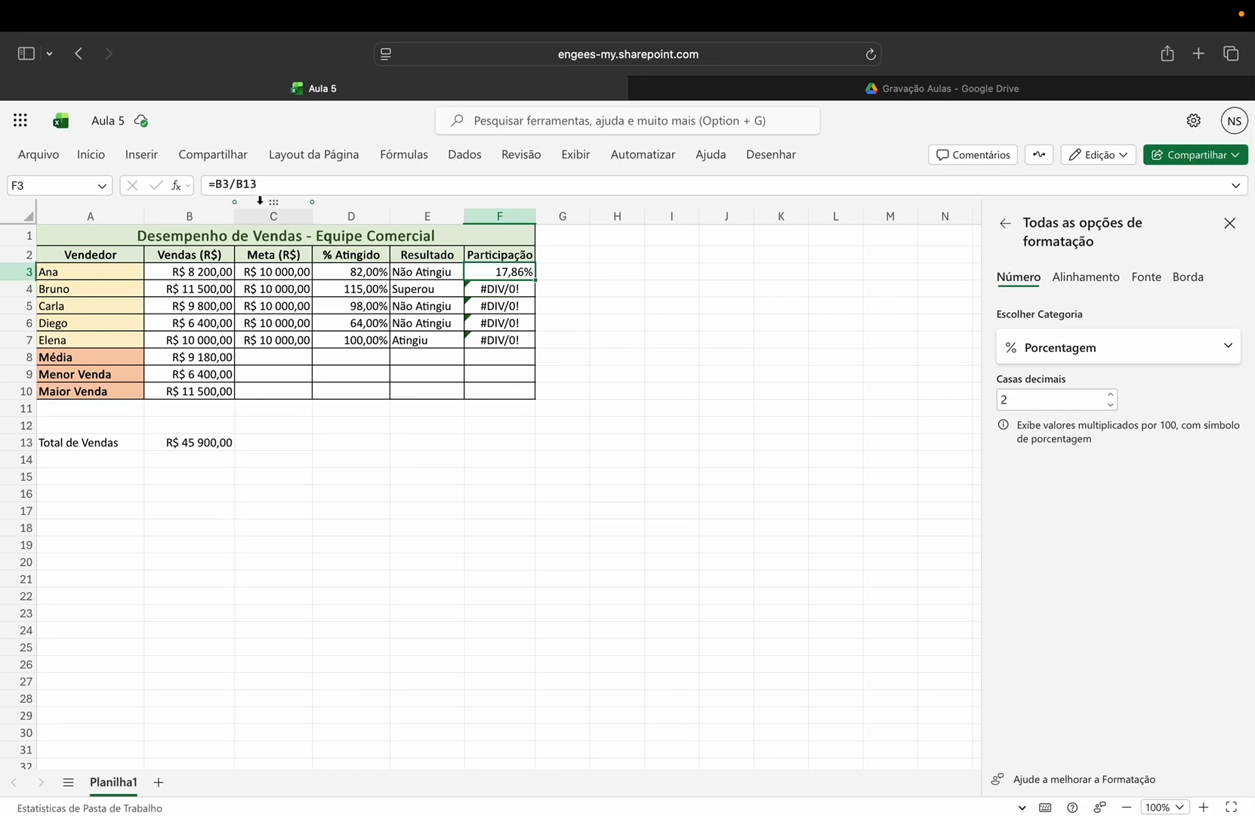
left_click(236, 185)
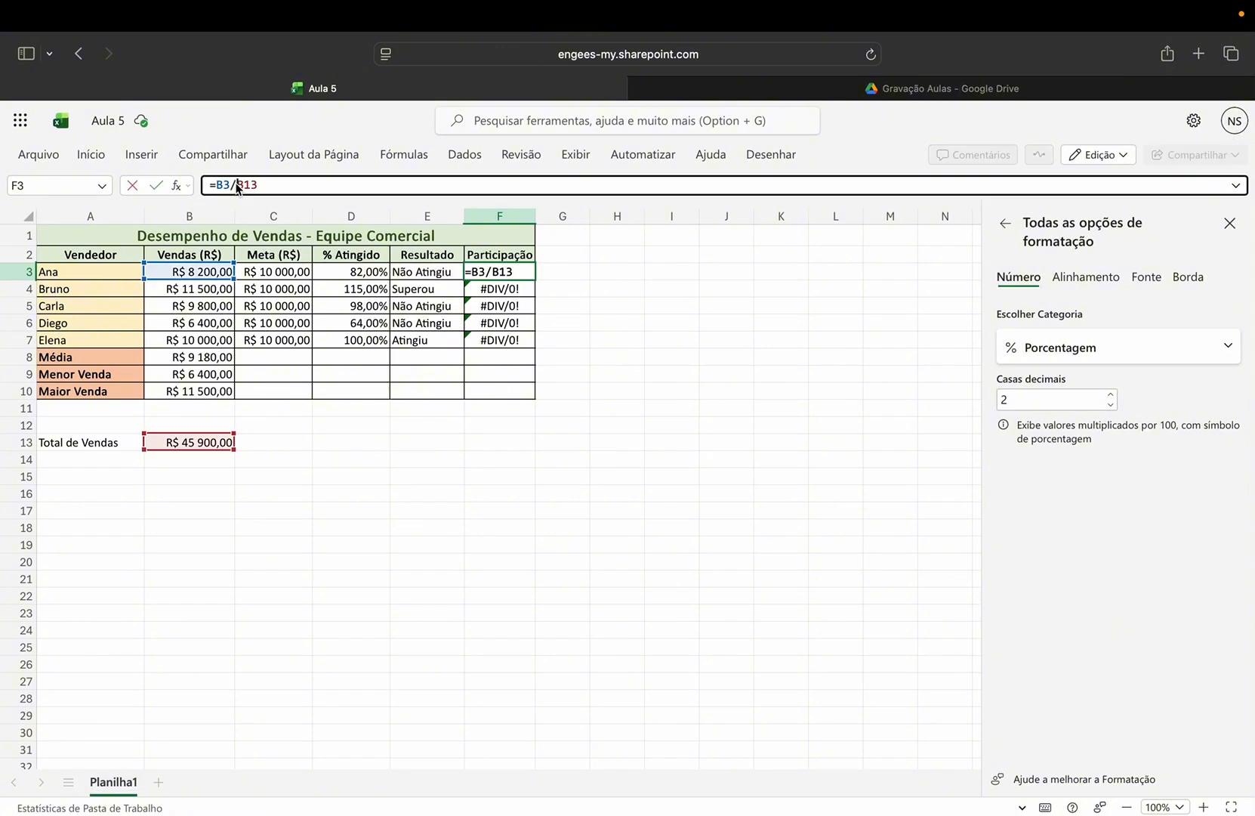
type("$B")
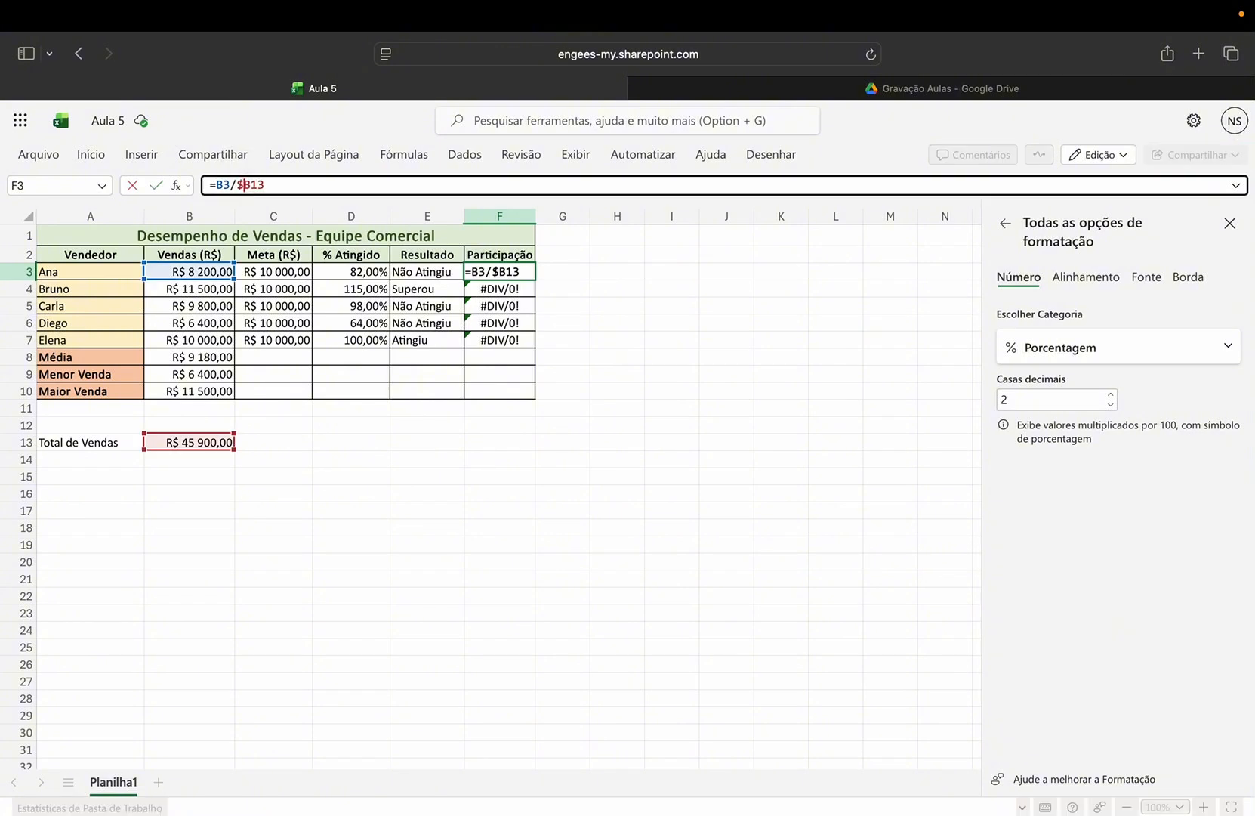
type("$")
key("Return")
Step: Fill the corrected formula from F3 down through F7 and close the cell formatting options
left_click(513, 272)
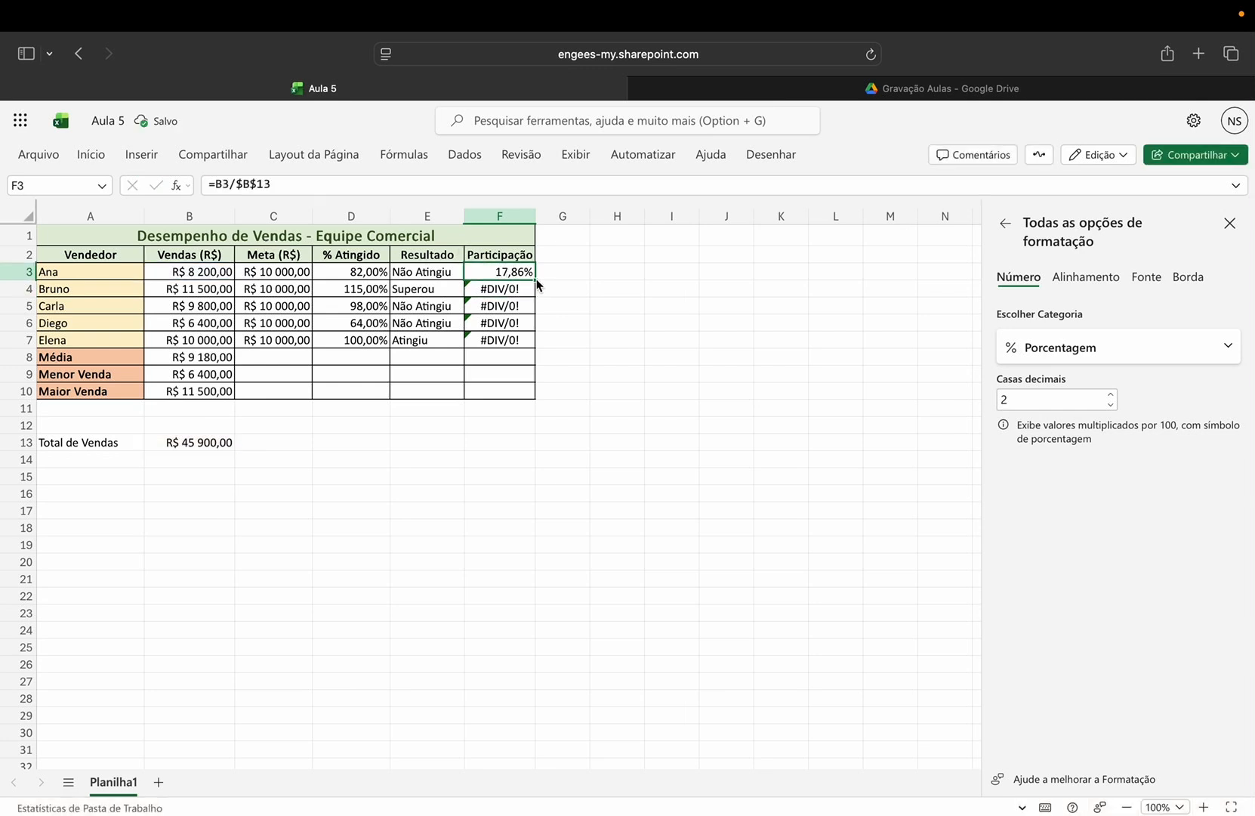
left_click_drag(535, 281, 536, 344)
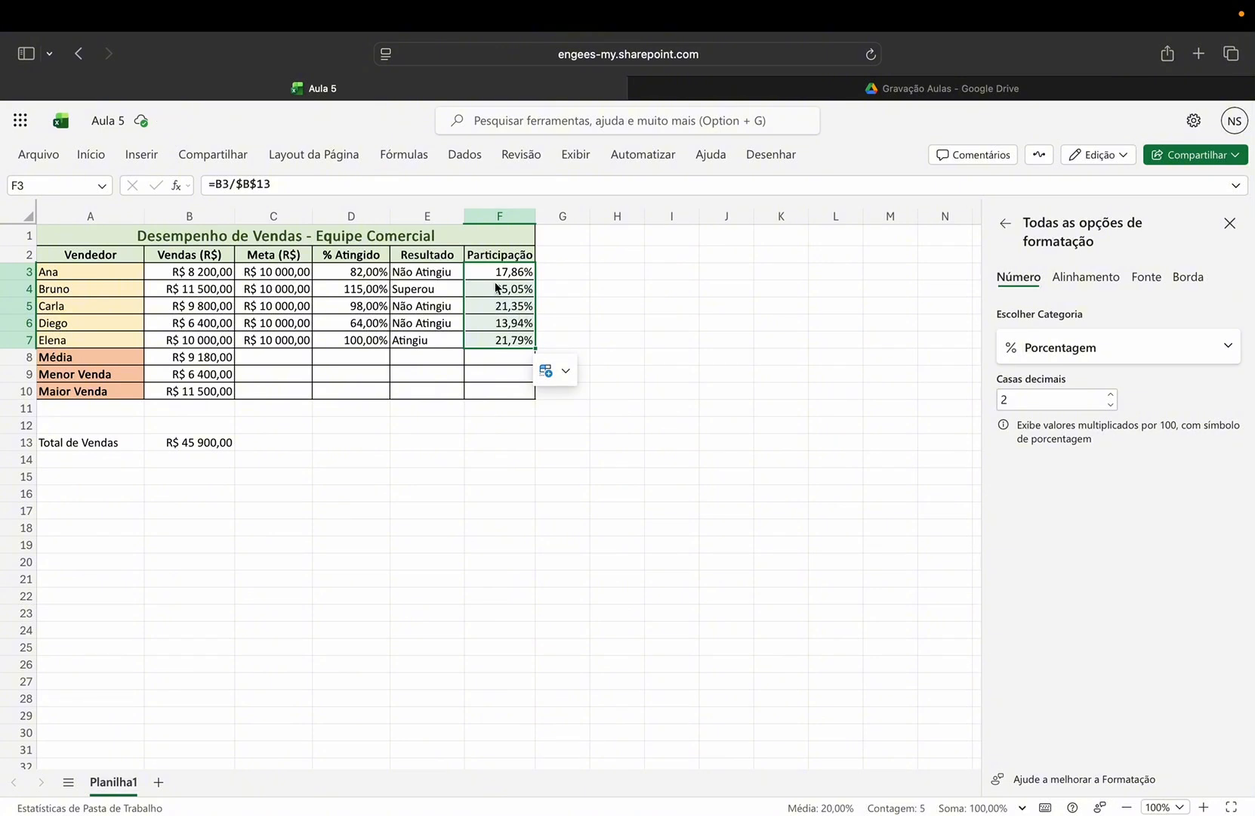
left_click(493, 287)
left_click(502, 306)
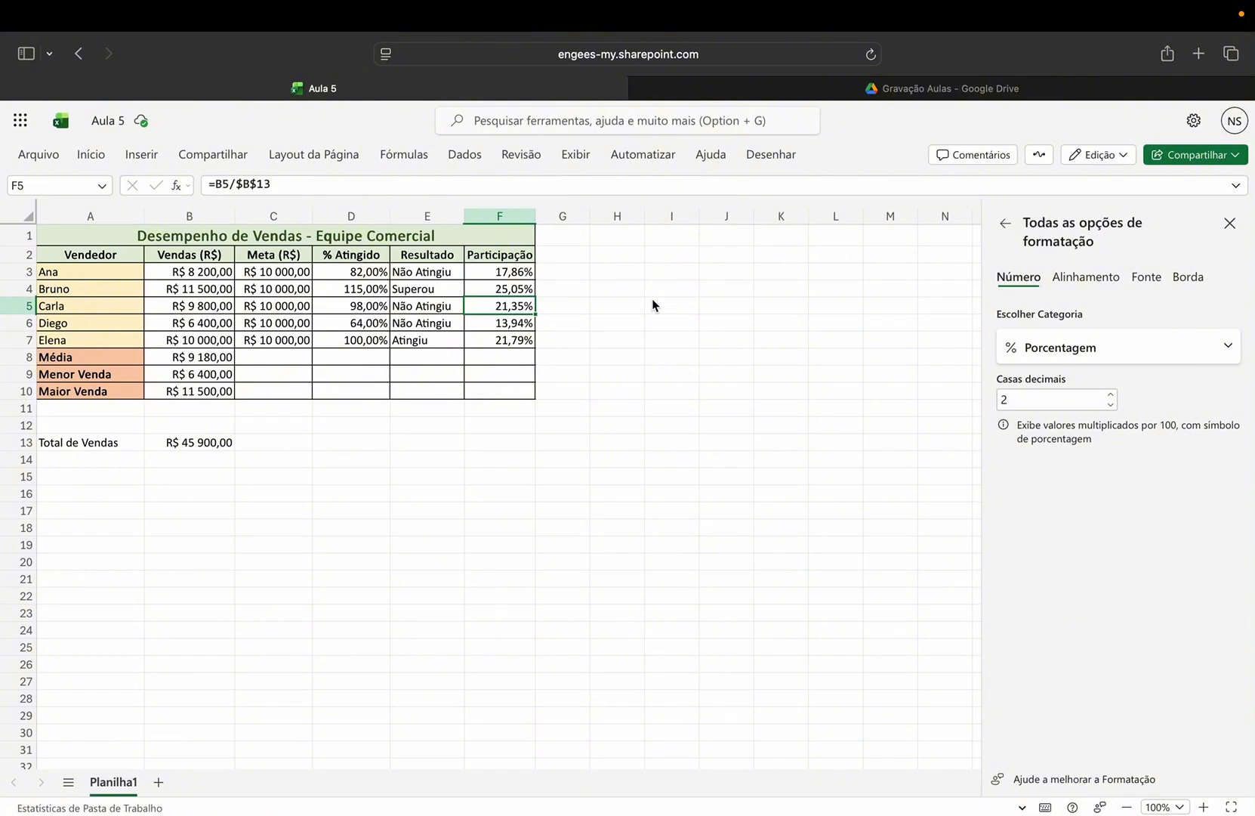
left_click(1230, 223)
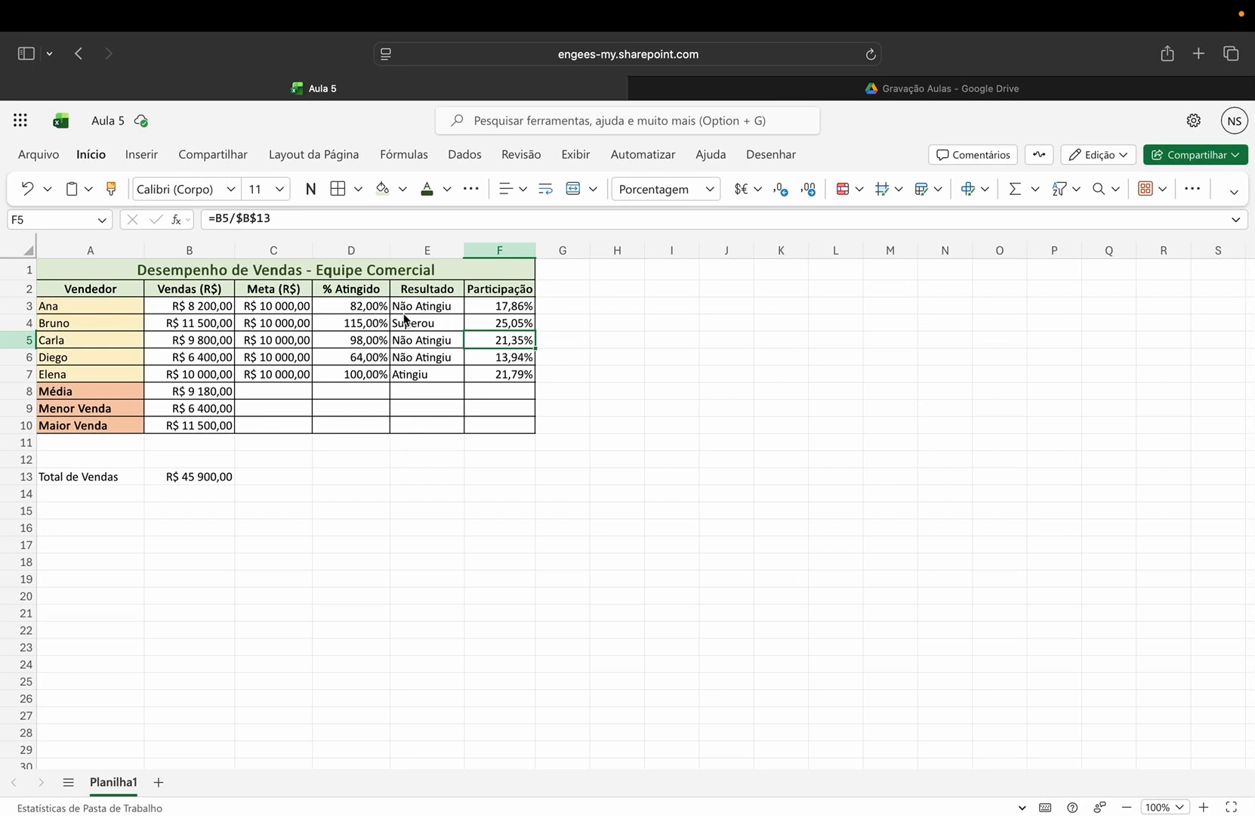
Step: Add a conditional formatting rule to the % Atingido values D3:D7 that highlights cells less than 1 in the light red style
left_click_drag(368, 309, 370, 375)
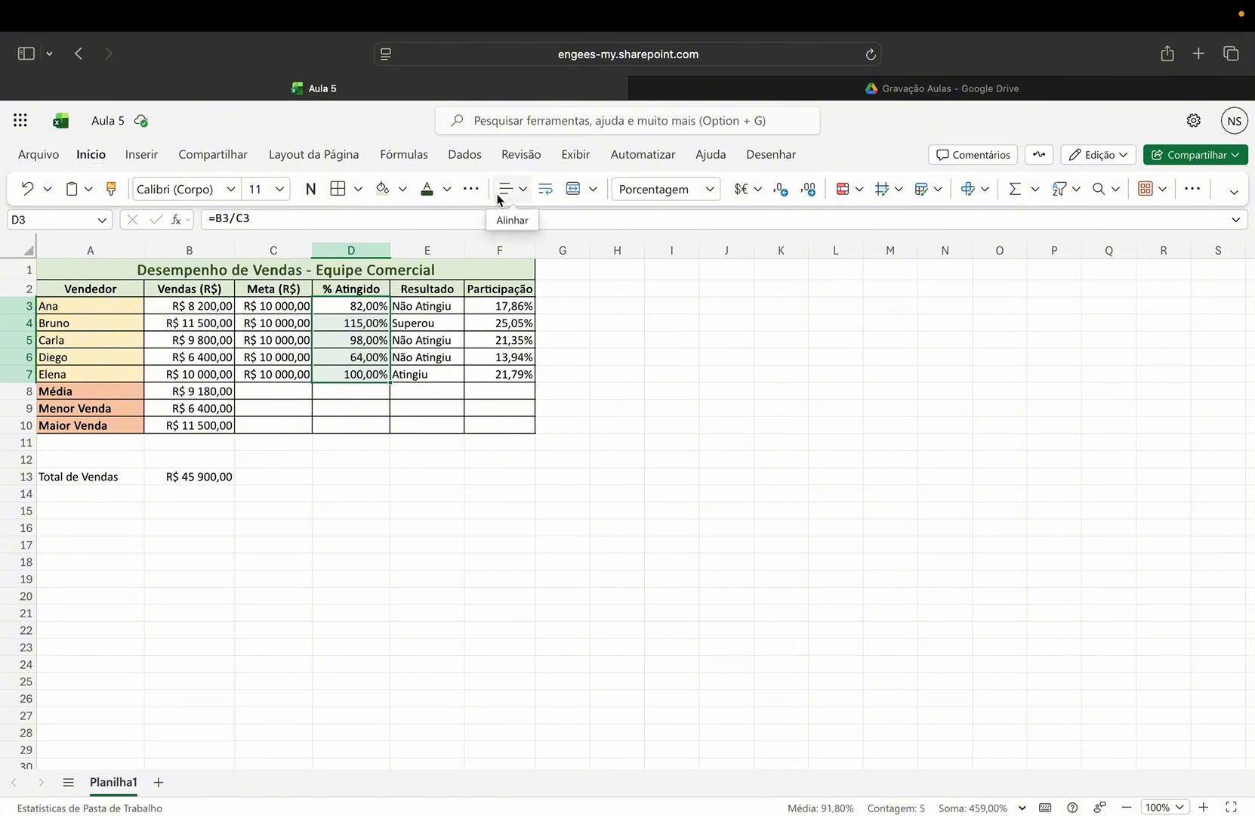
left_click(860, 190)
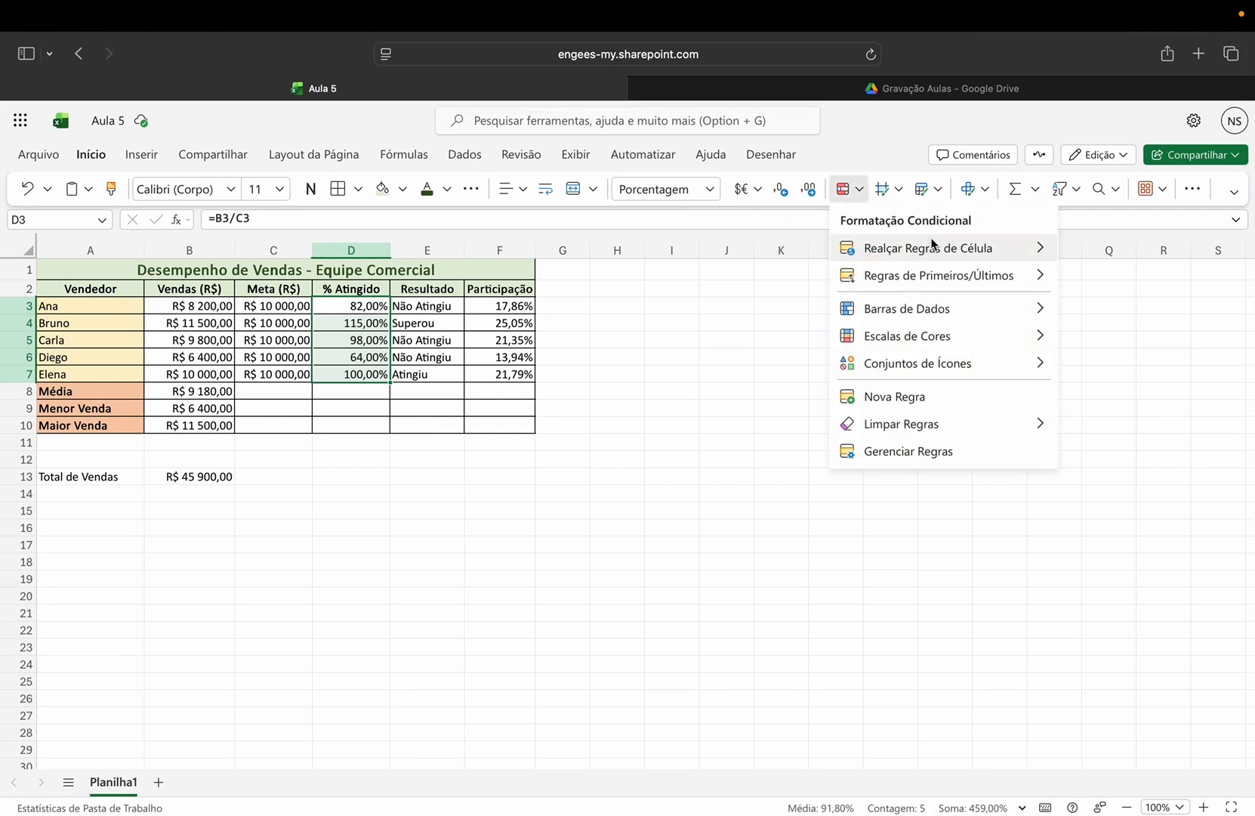
mouse_move(939, 251)
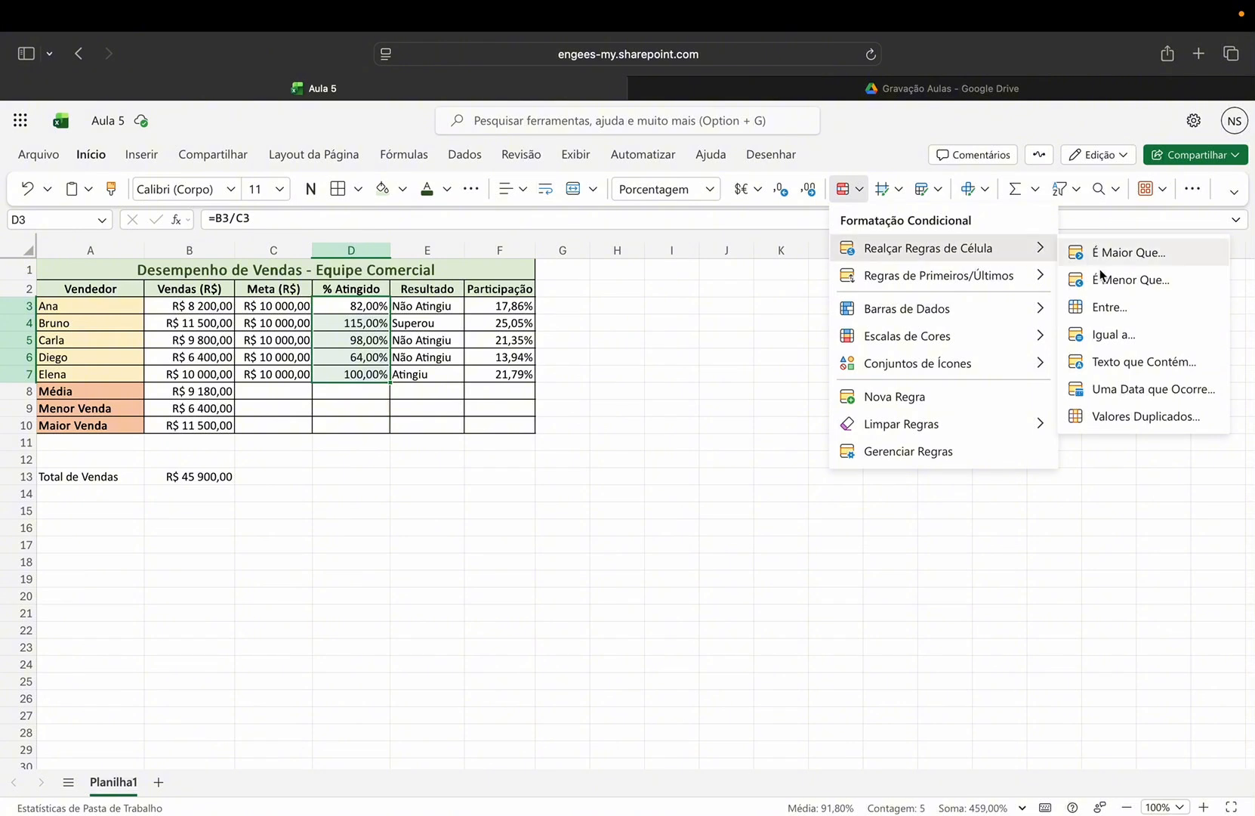
left_click(1119, 281)
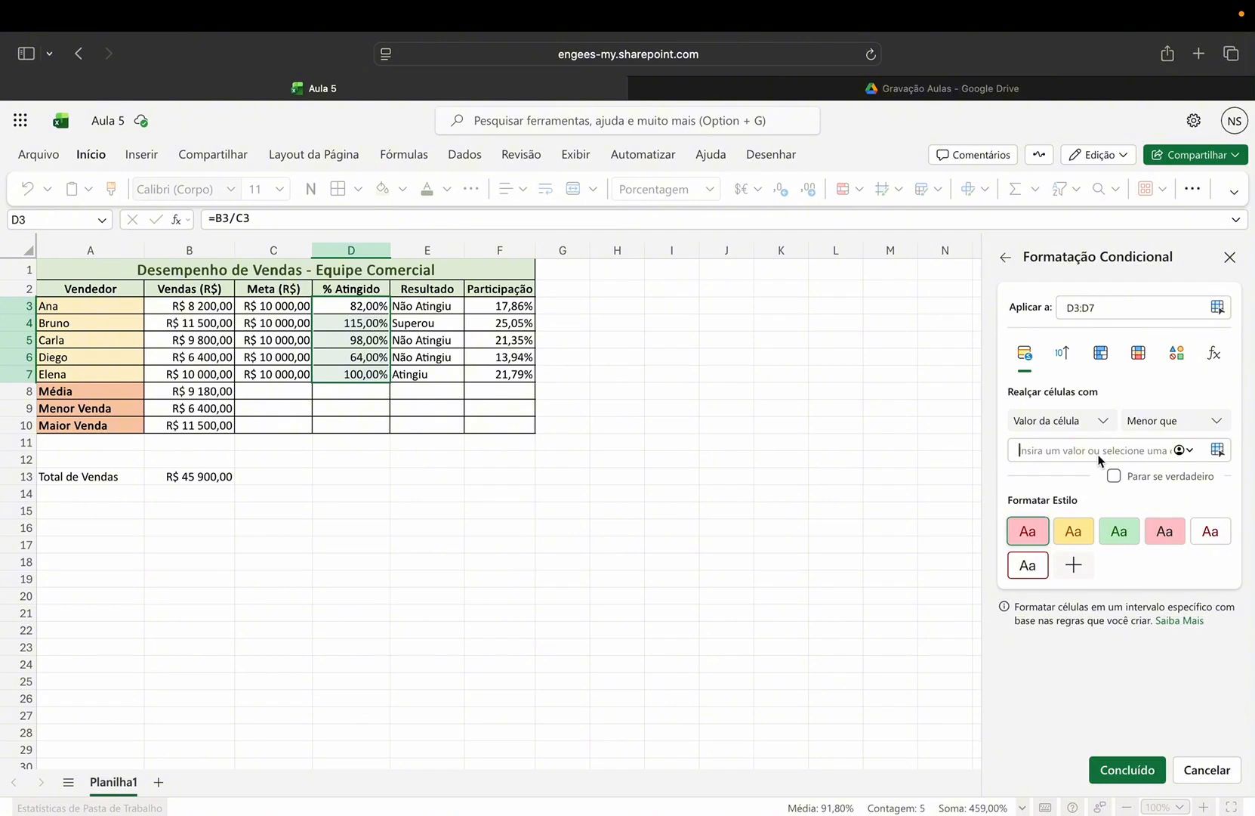
type("1")
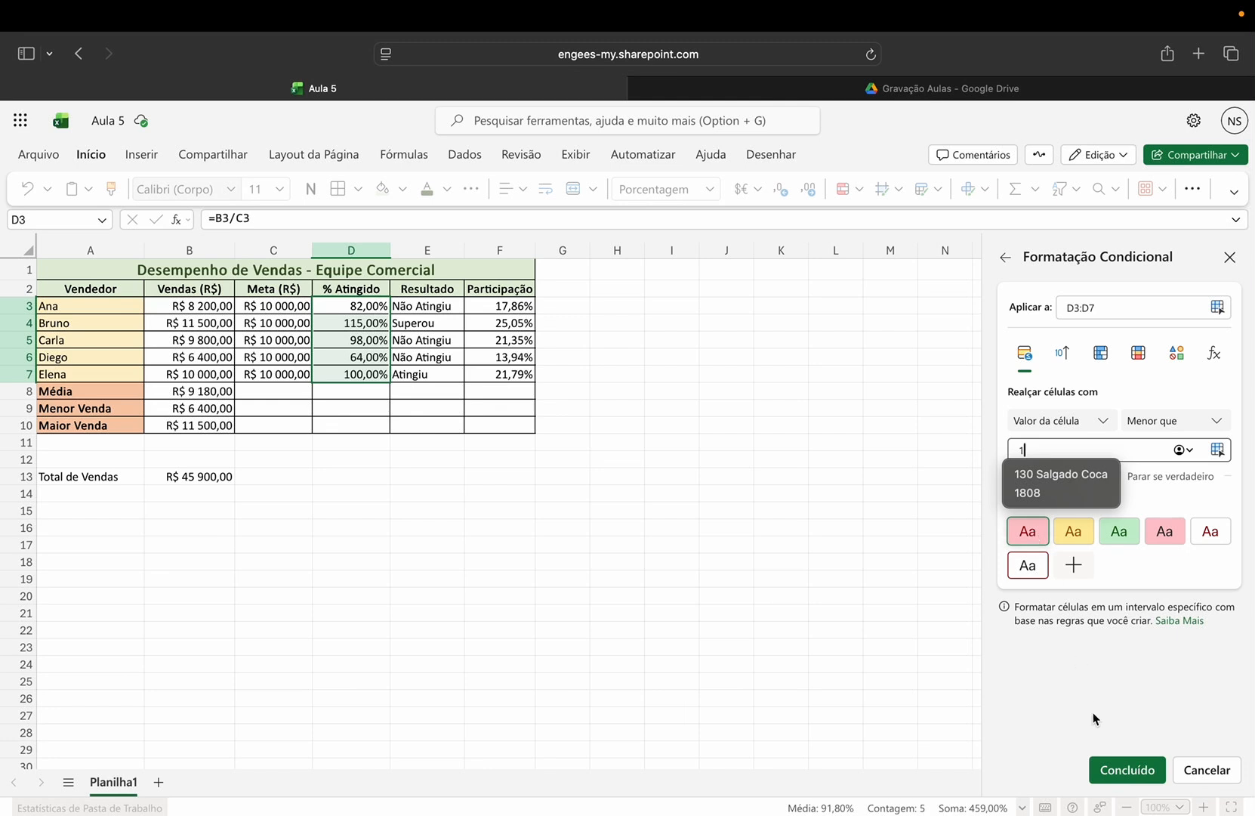
left_click(1115, 768)
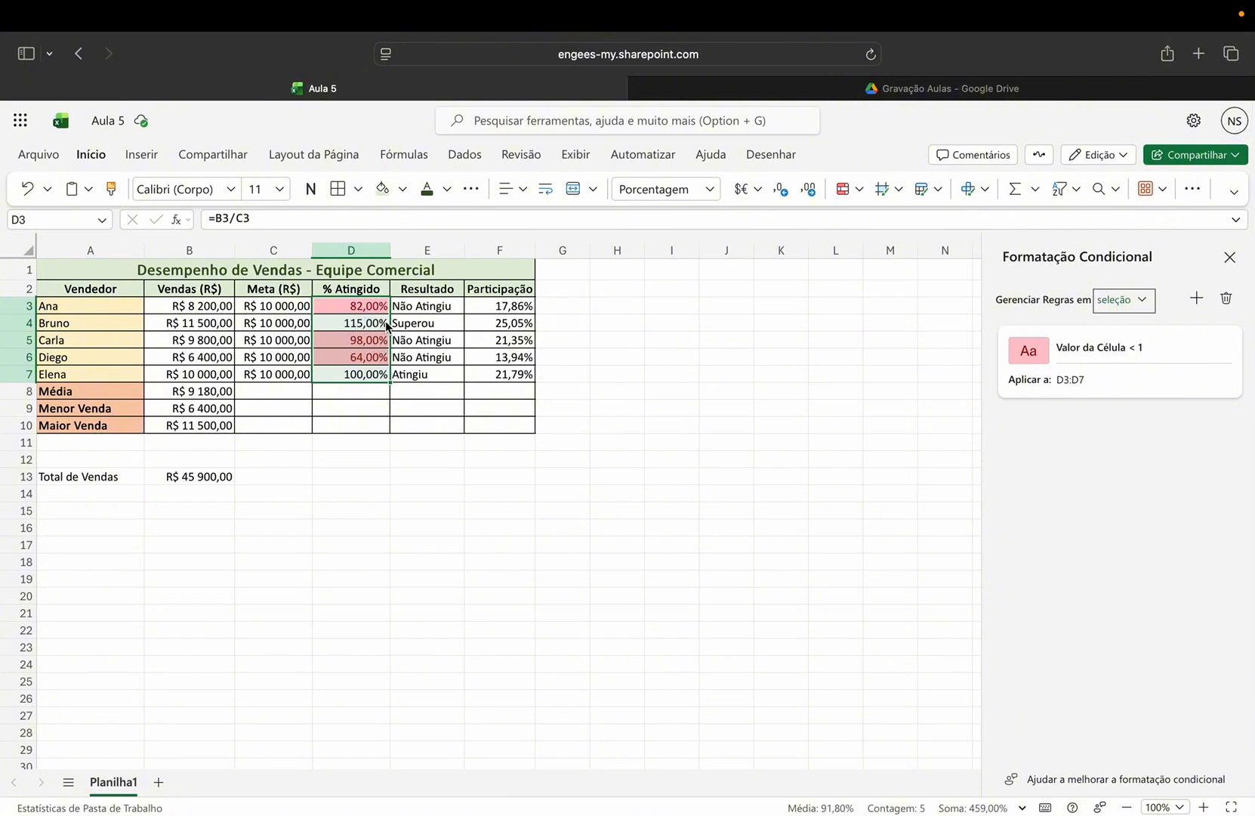
left_click(370, 333)
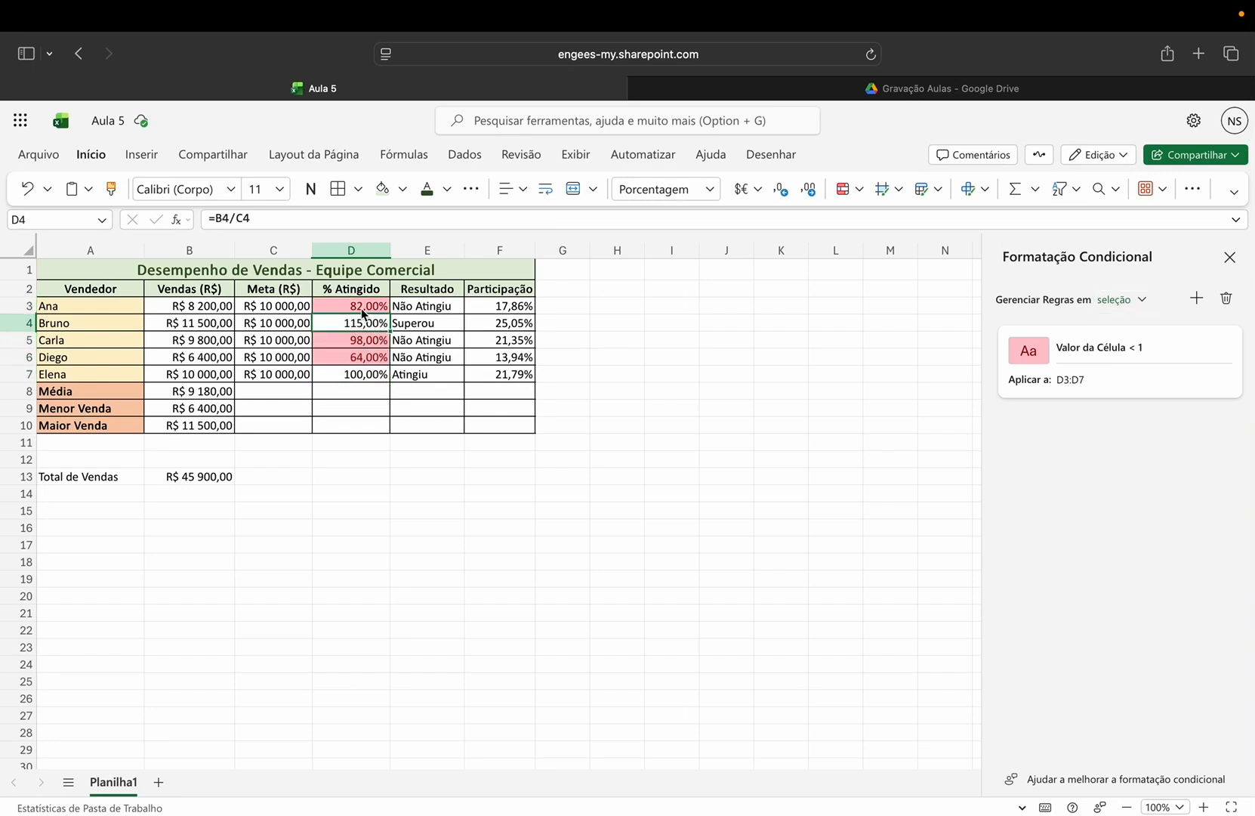
Step: Start a cell-value highlight rule for the % Atingido values D3:D7 with the green format style
left_click_drag(369, 307, 364, 376)
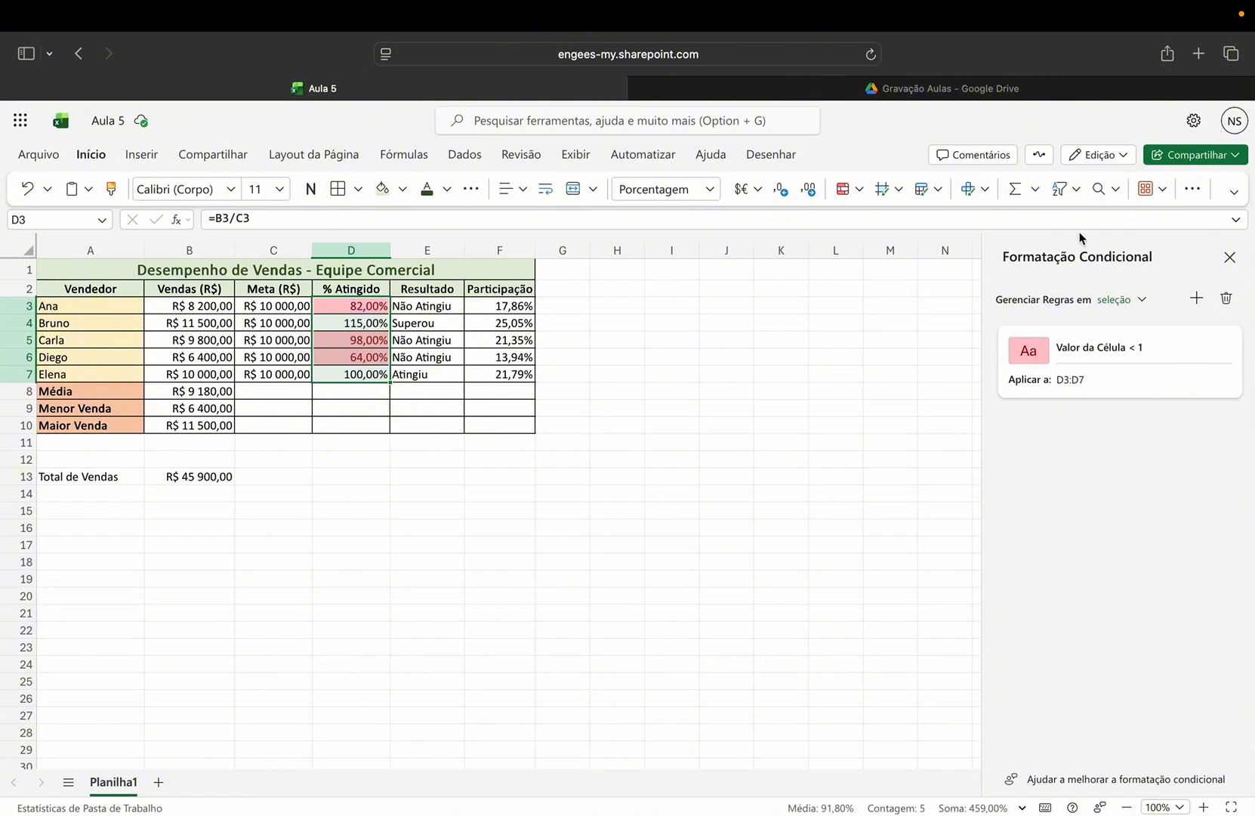
left_click(1197, 301)
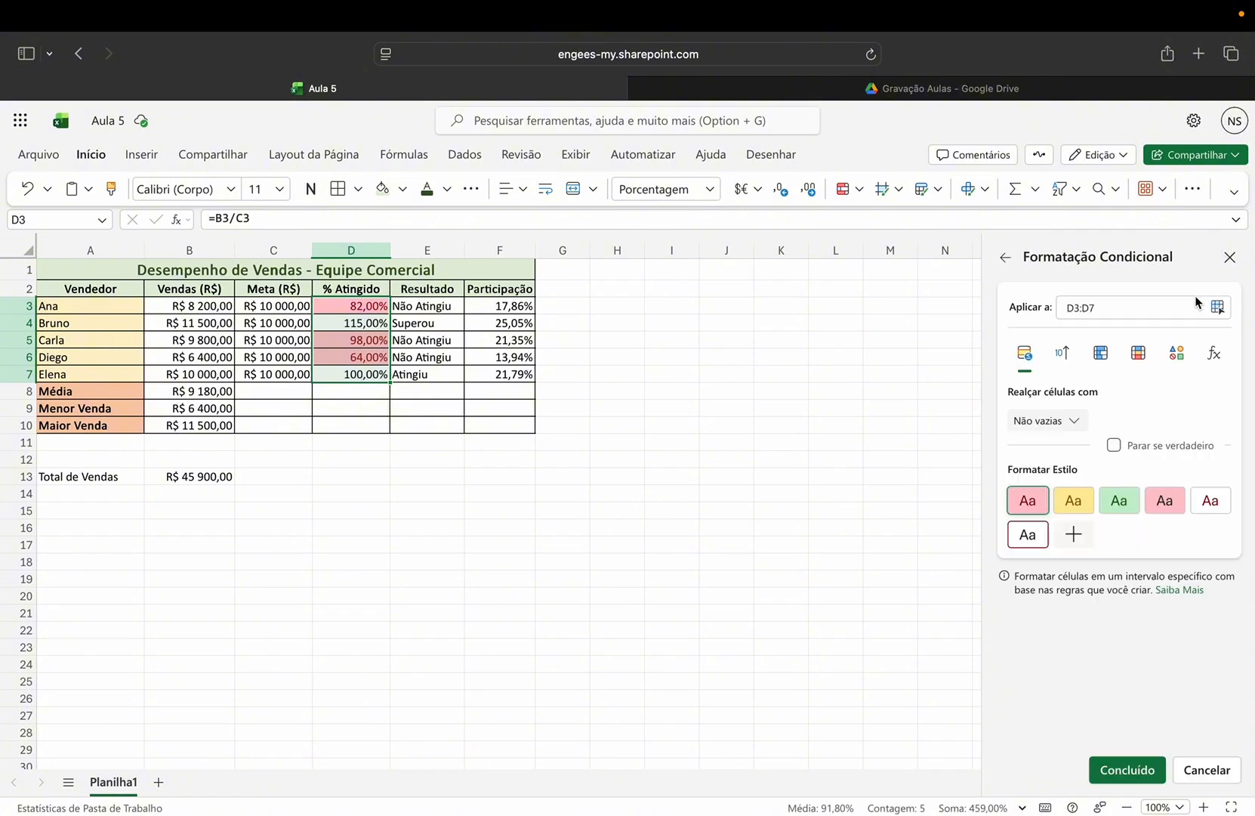
left_click(1118, 509)
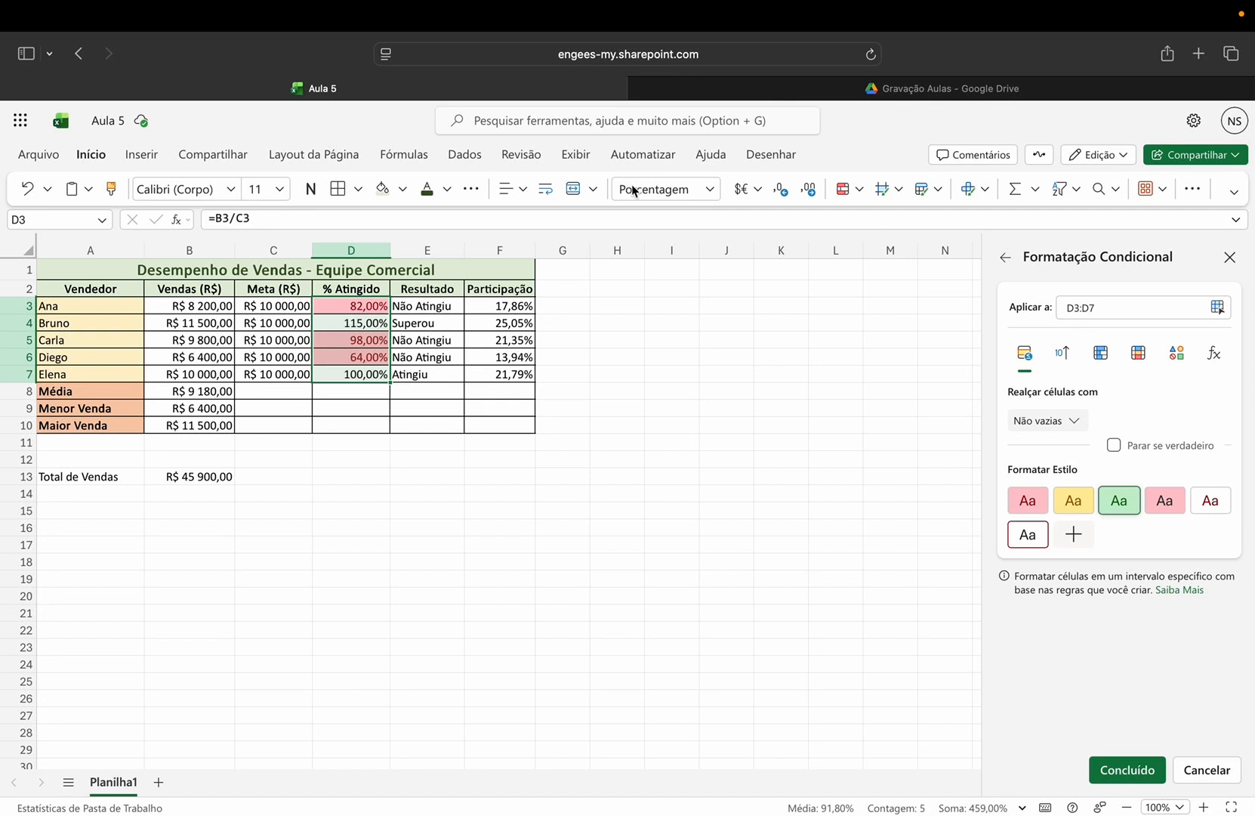
left_click(862, 190)
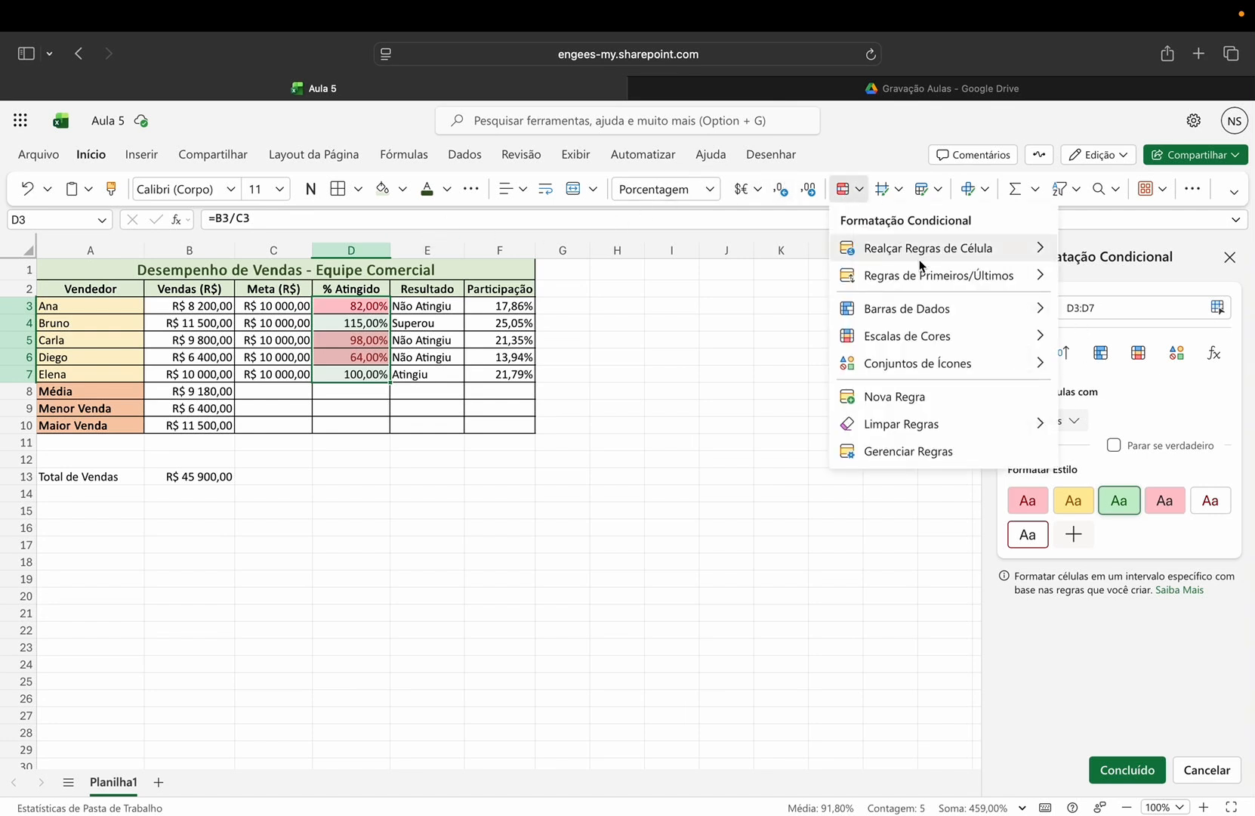
mouse_move(926, 261)
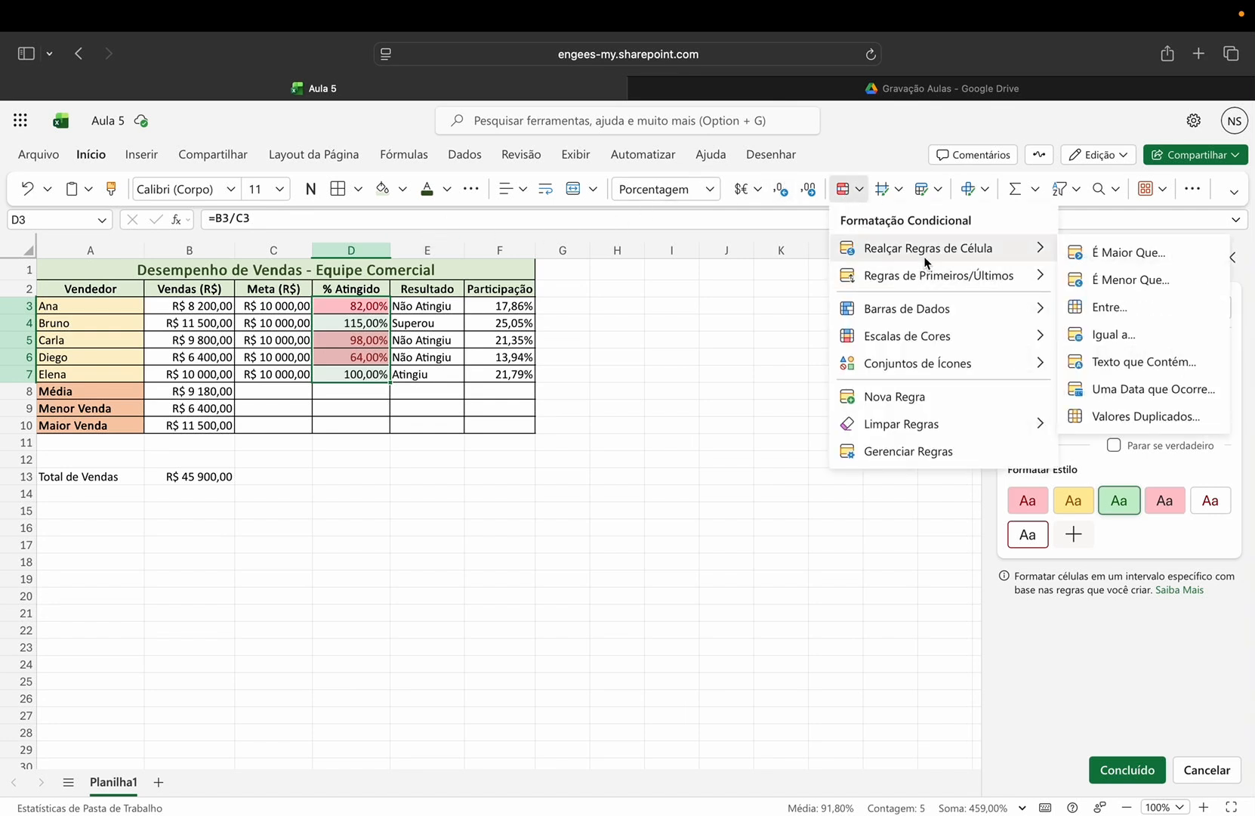
left_click(1111, 255)
left_click(1120, 533)
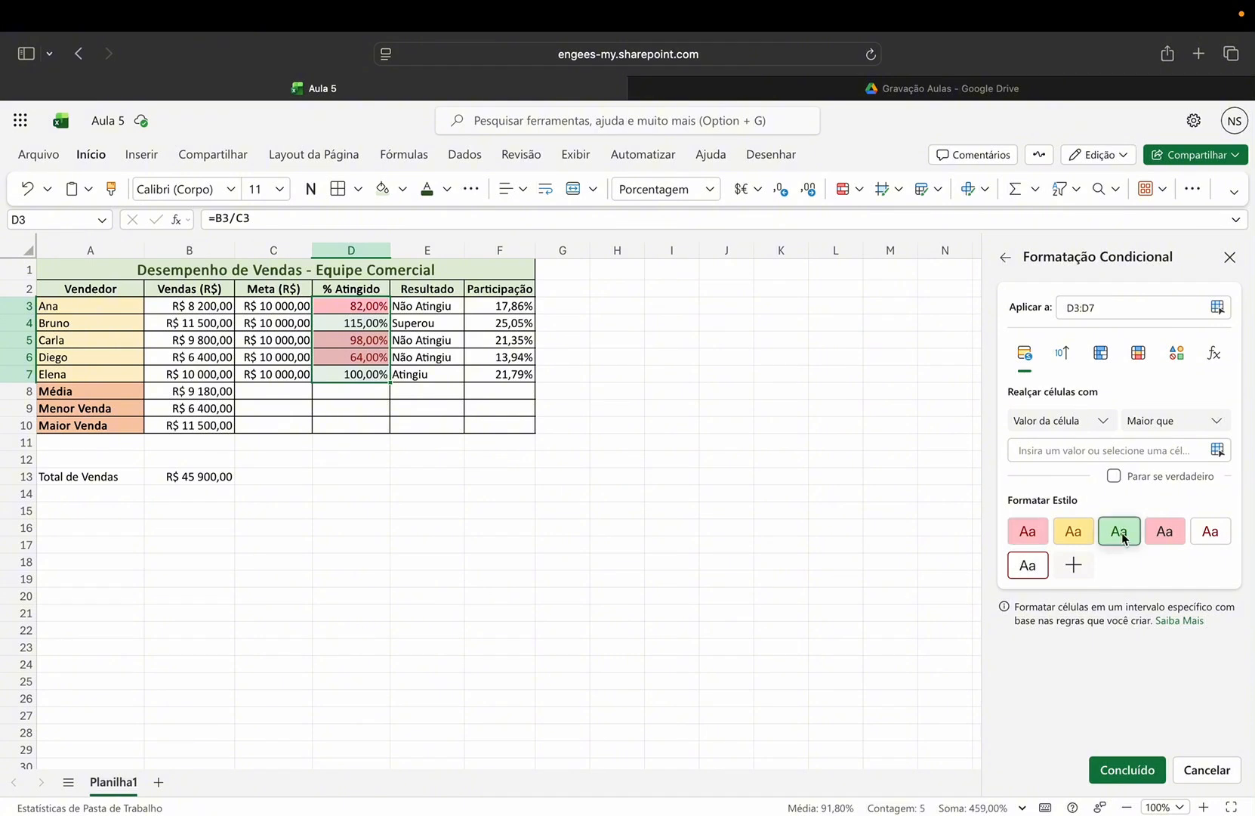
Step: Set the new green rule's condition to greater than or equal to 1 and save the rule
left_click(1168, 424)
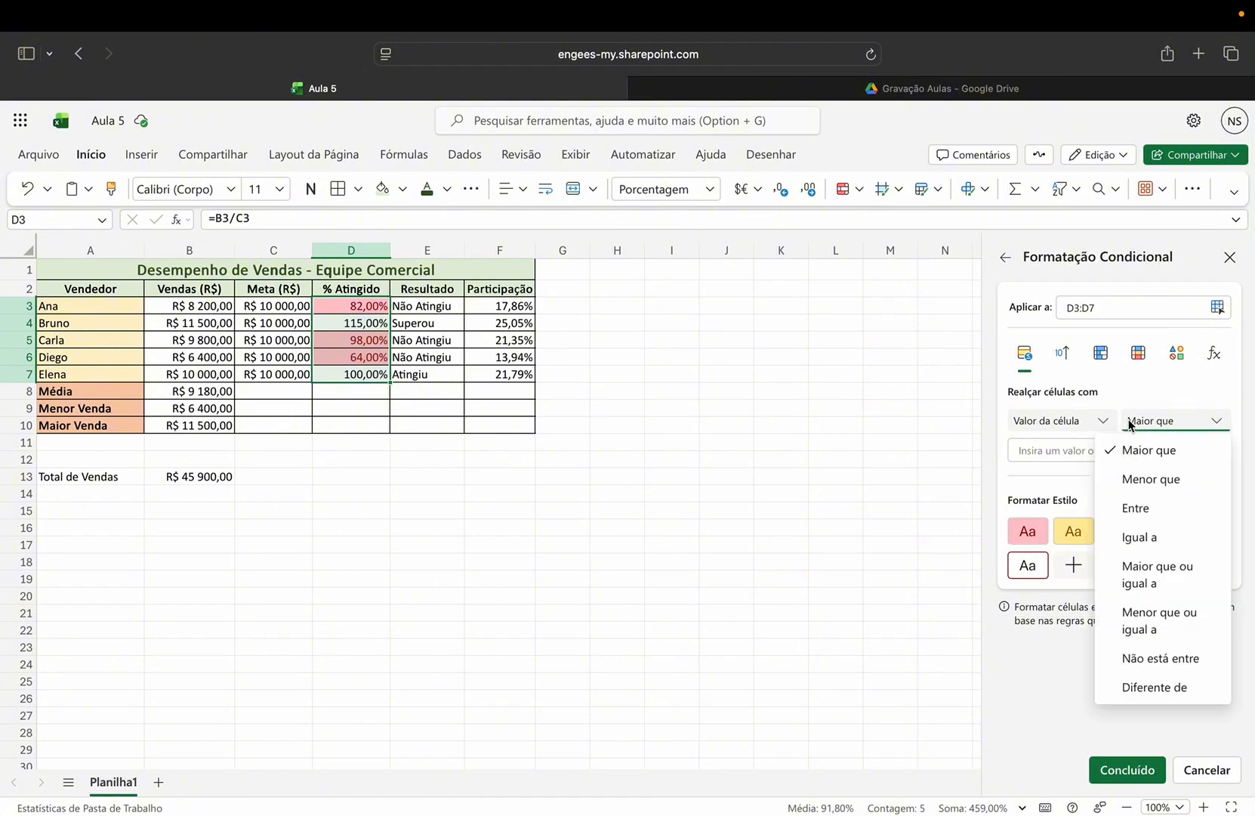
left_click(1170, 583)
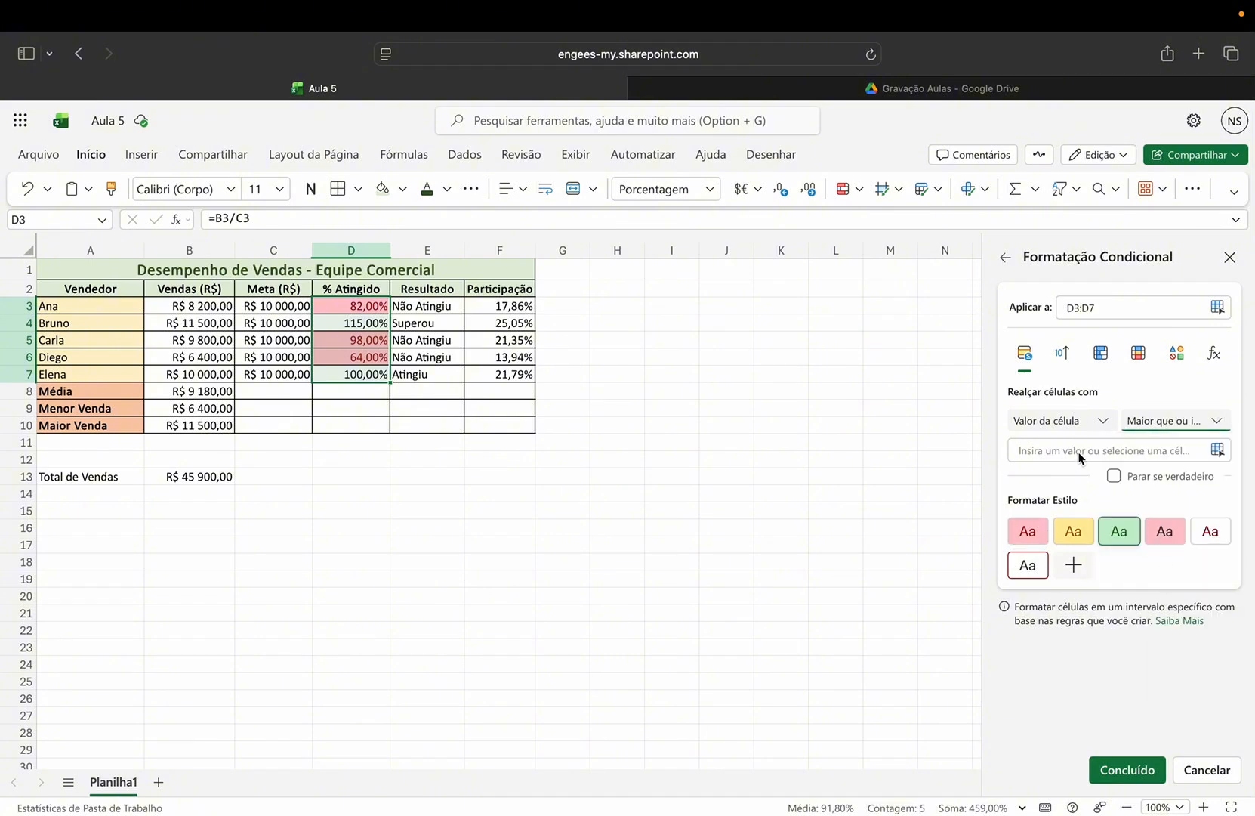
left_click(1080, 453)
type("1")
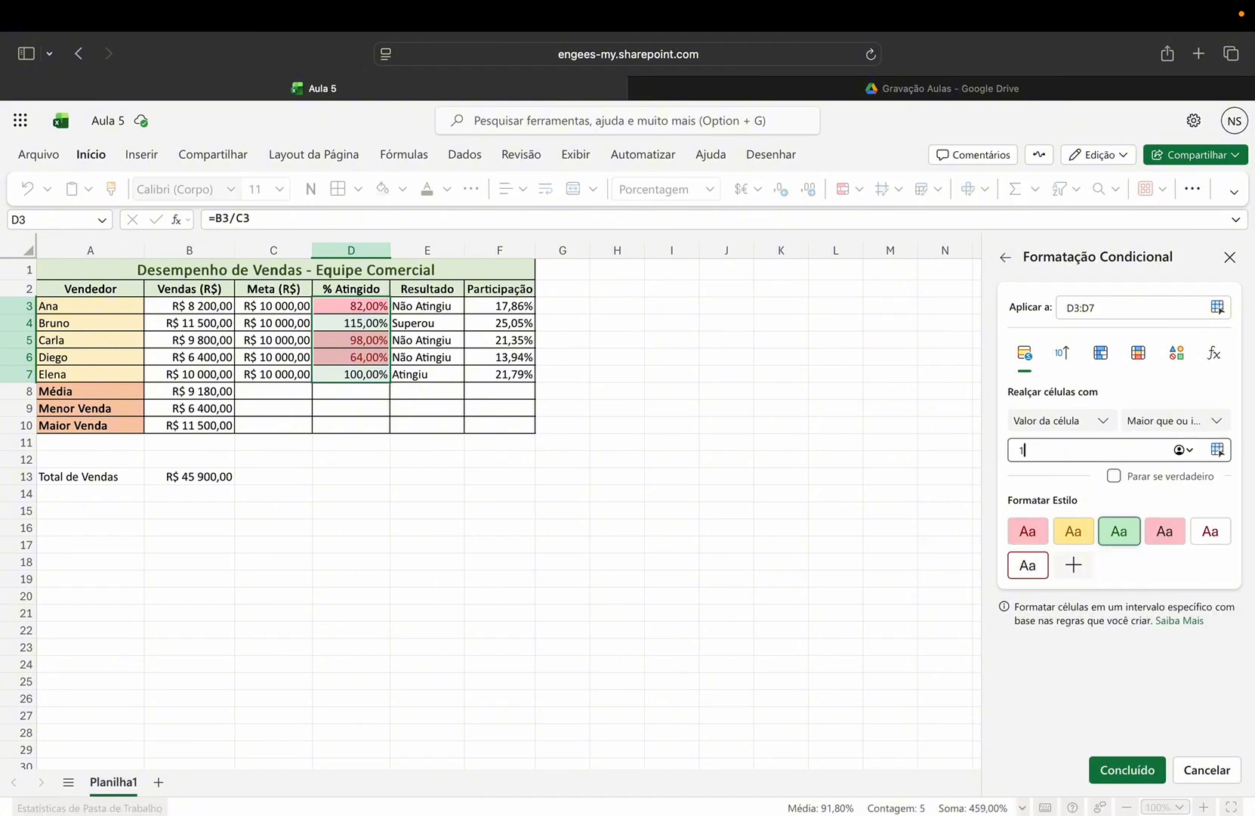
left_click(1122, 771)
left_click(487, 324)
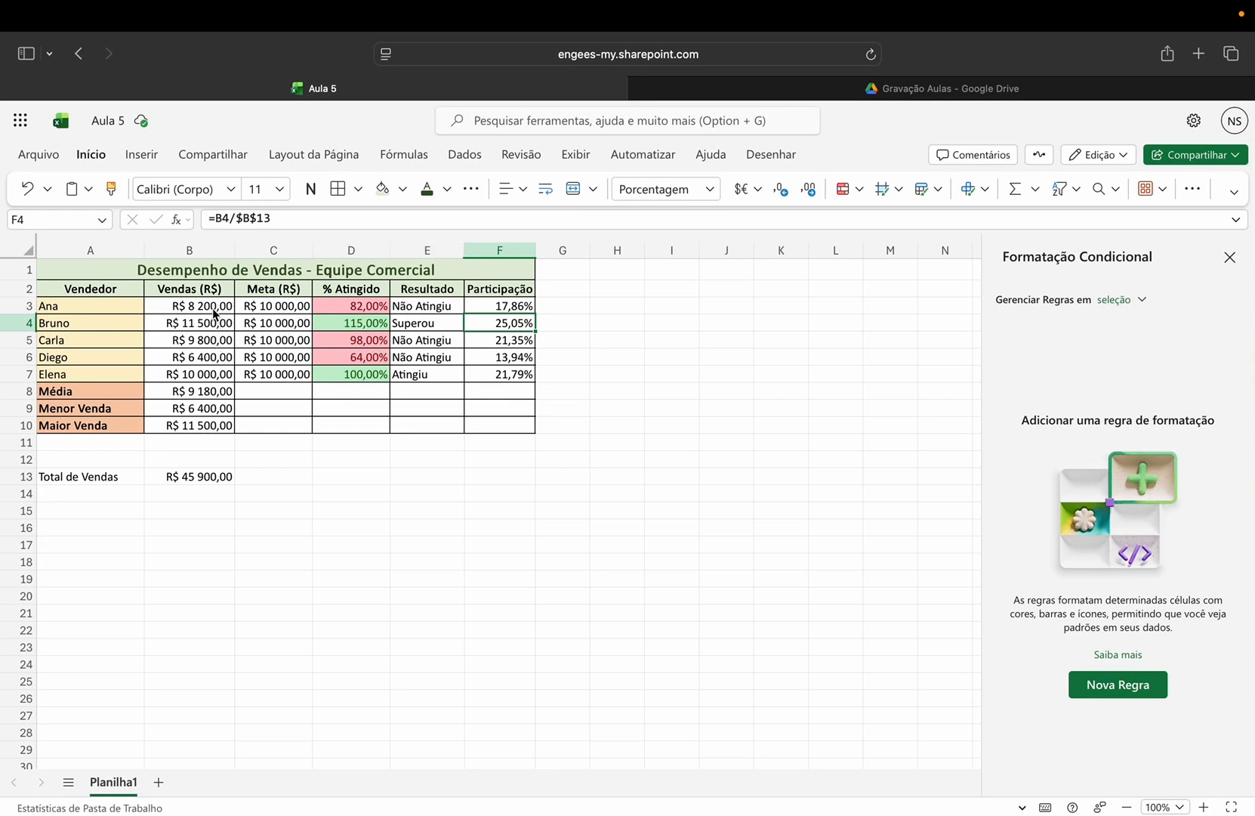
Step: Apply the green-yellow-red color scale to the Vendas (R$) values B3:B7
left_click_drag(214, 312, 224, 379)
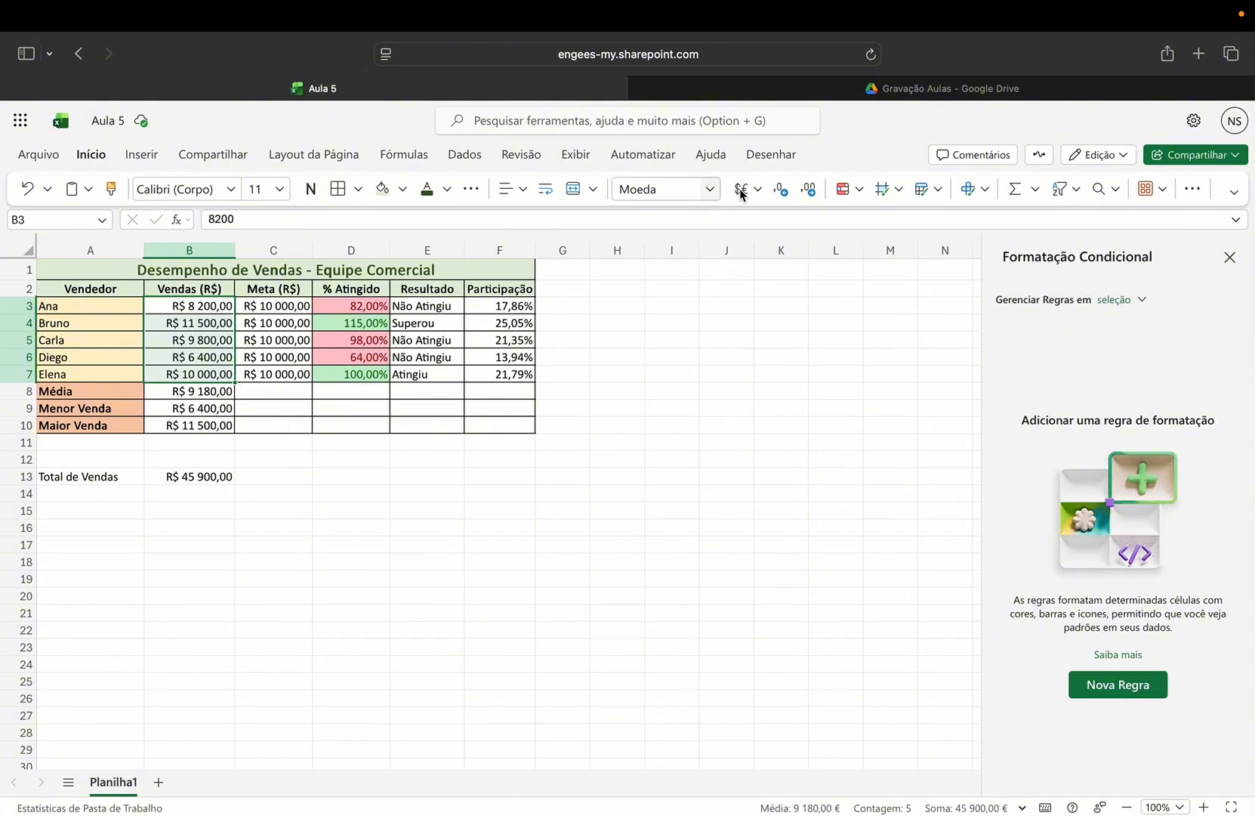
left_click(861, 191)
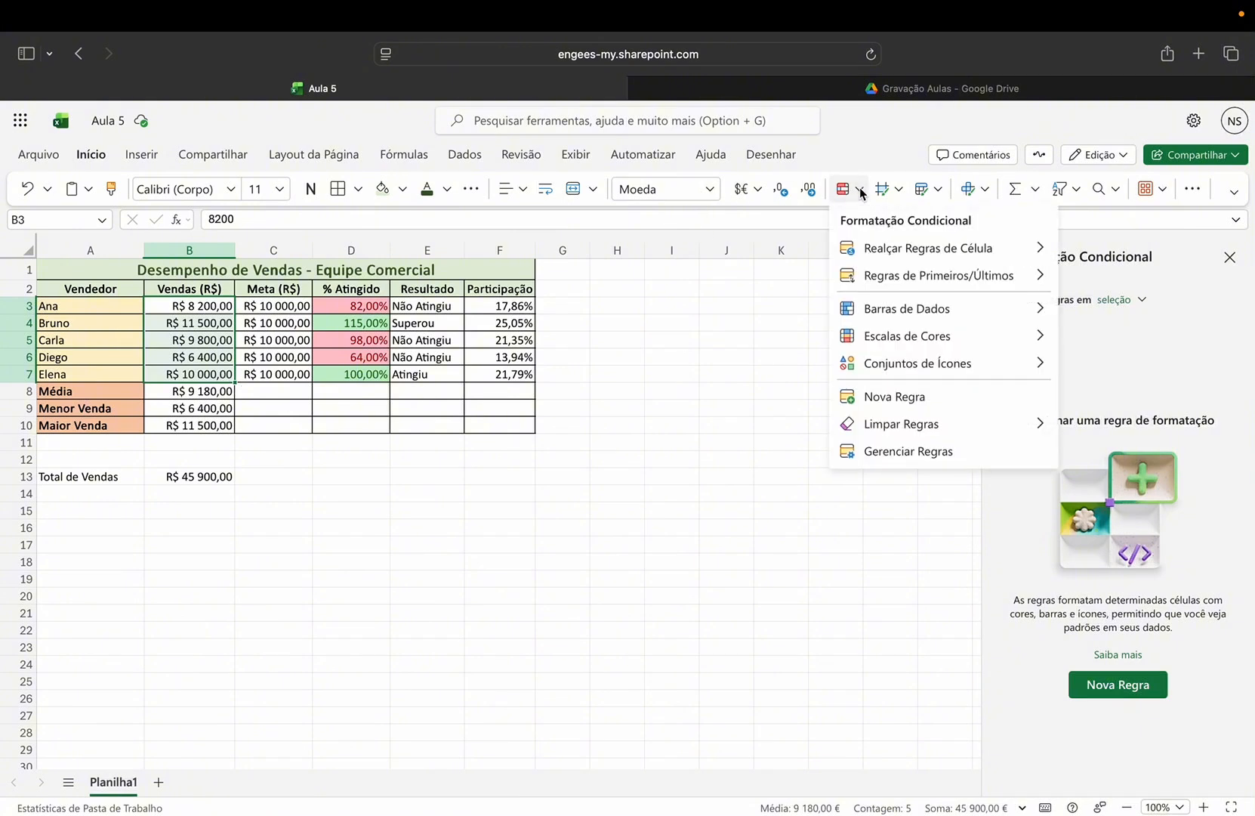
mouse_move(951, 332)
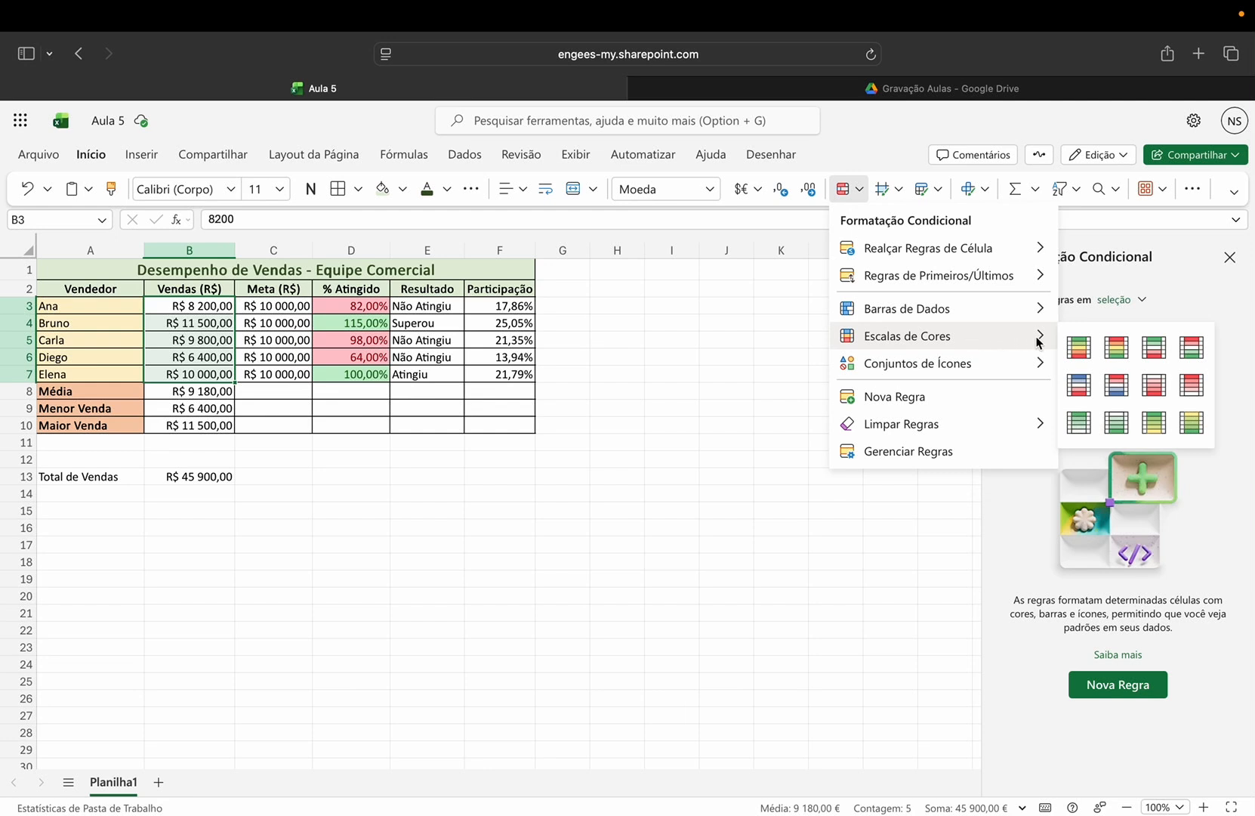
left_click(1081, 349)
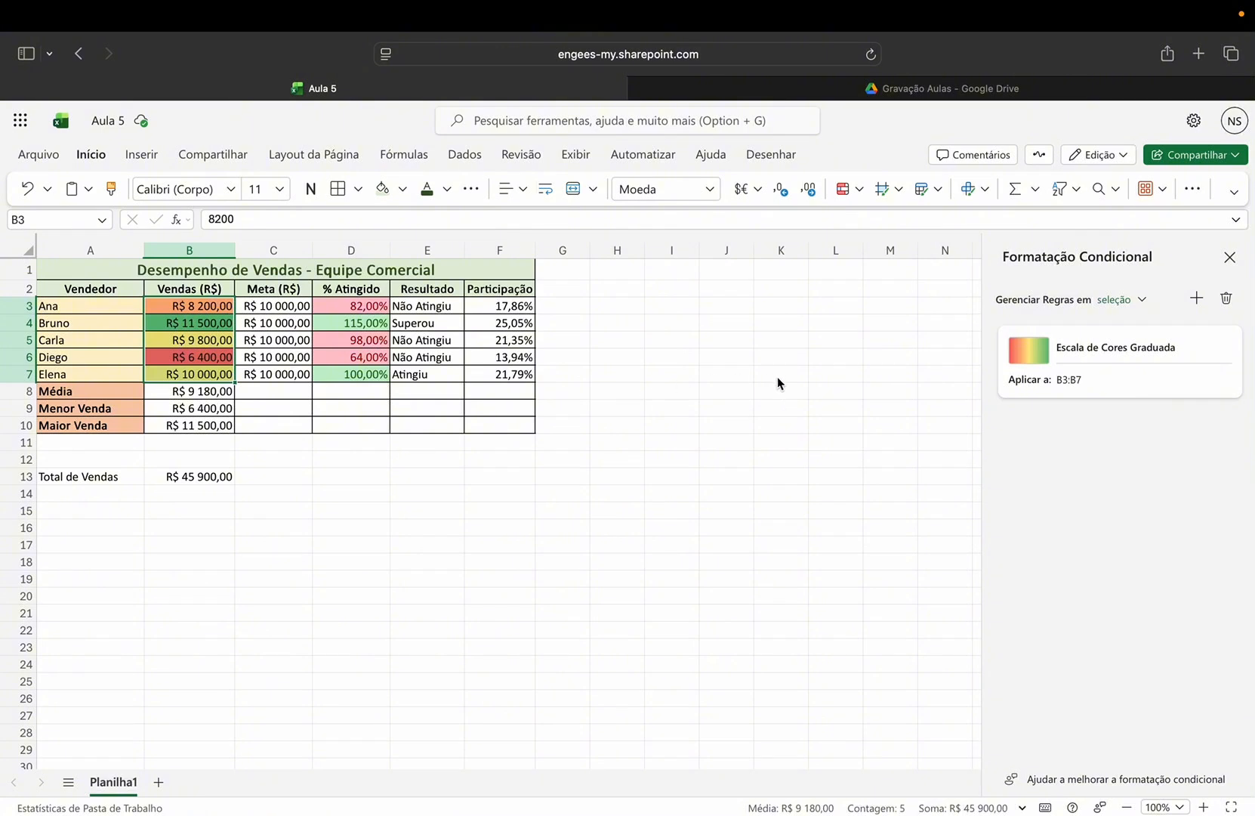
Step: Add the icon set of green, yellow and red circles to the sales values B3:B7
left_click(861, 190)
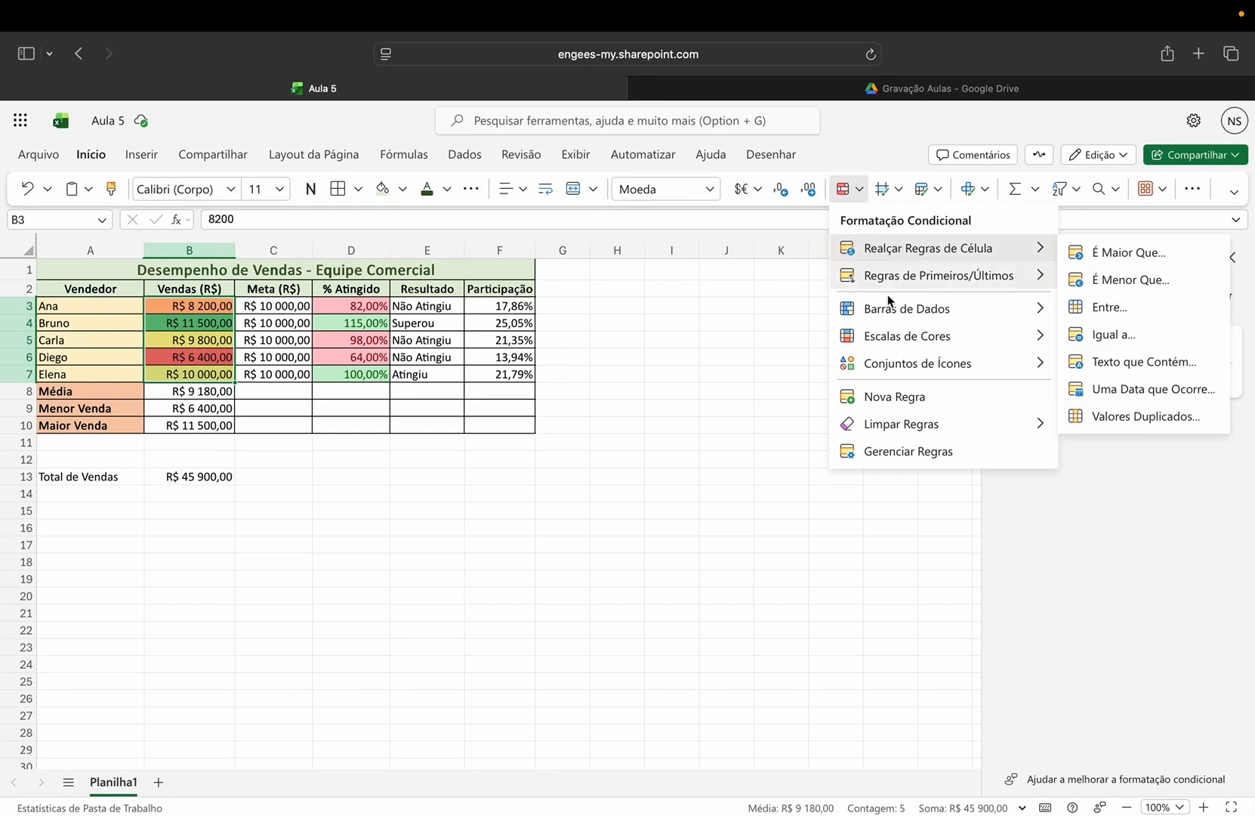
mouse_move(930, 372)
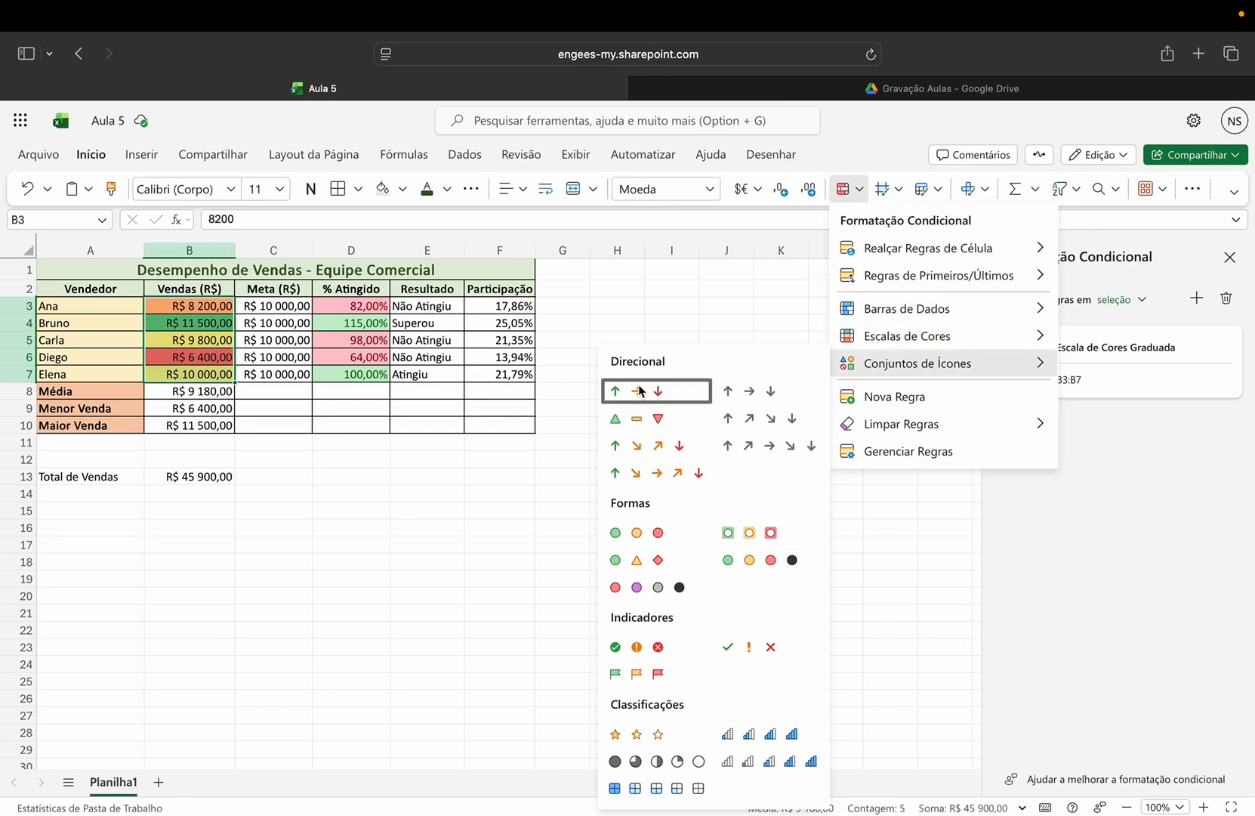
left_click(209, 314)
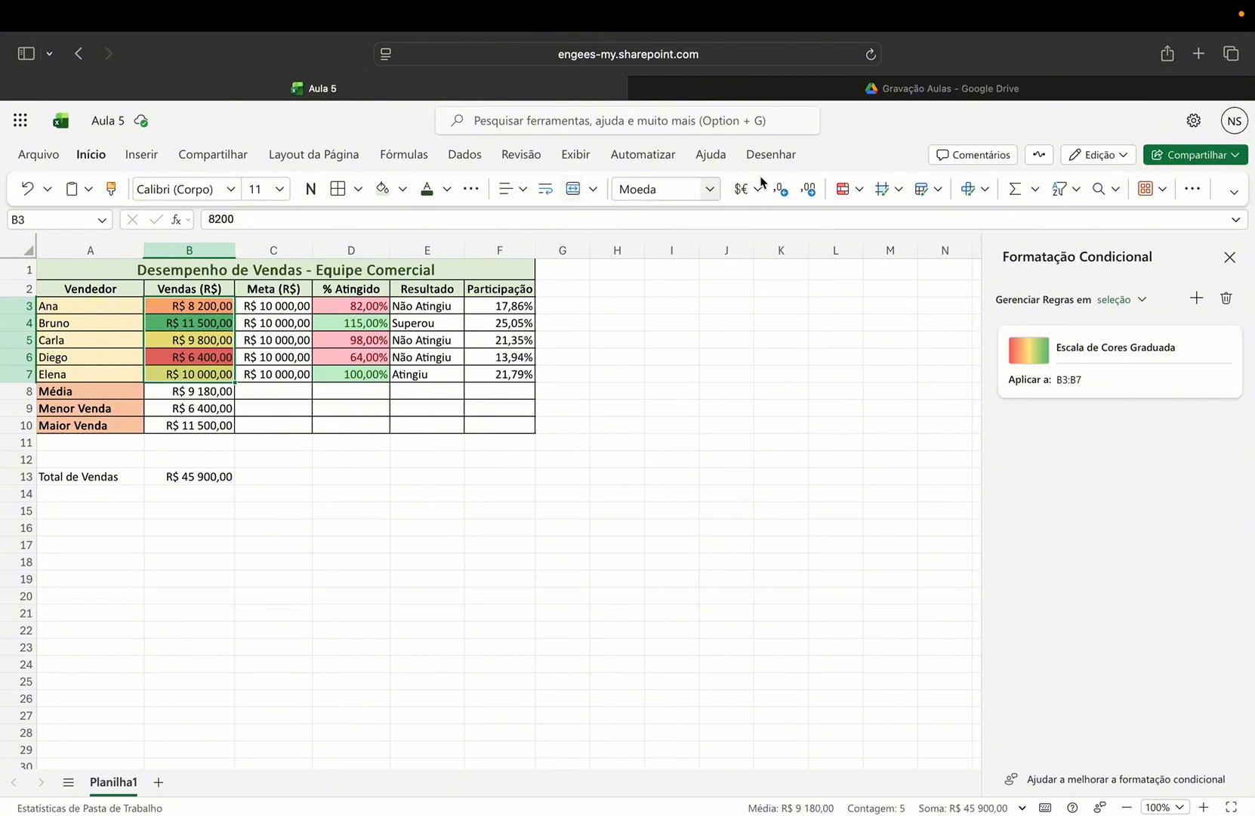
left_click(845, 189)
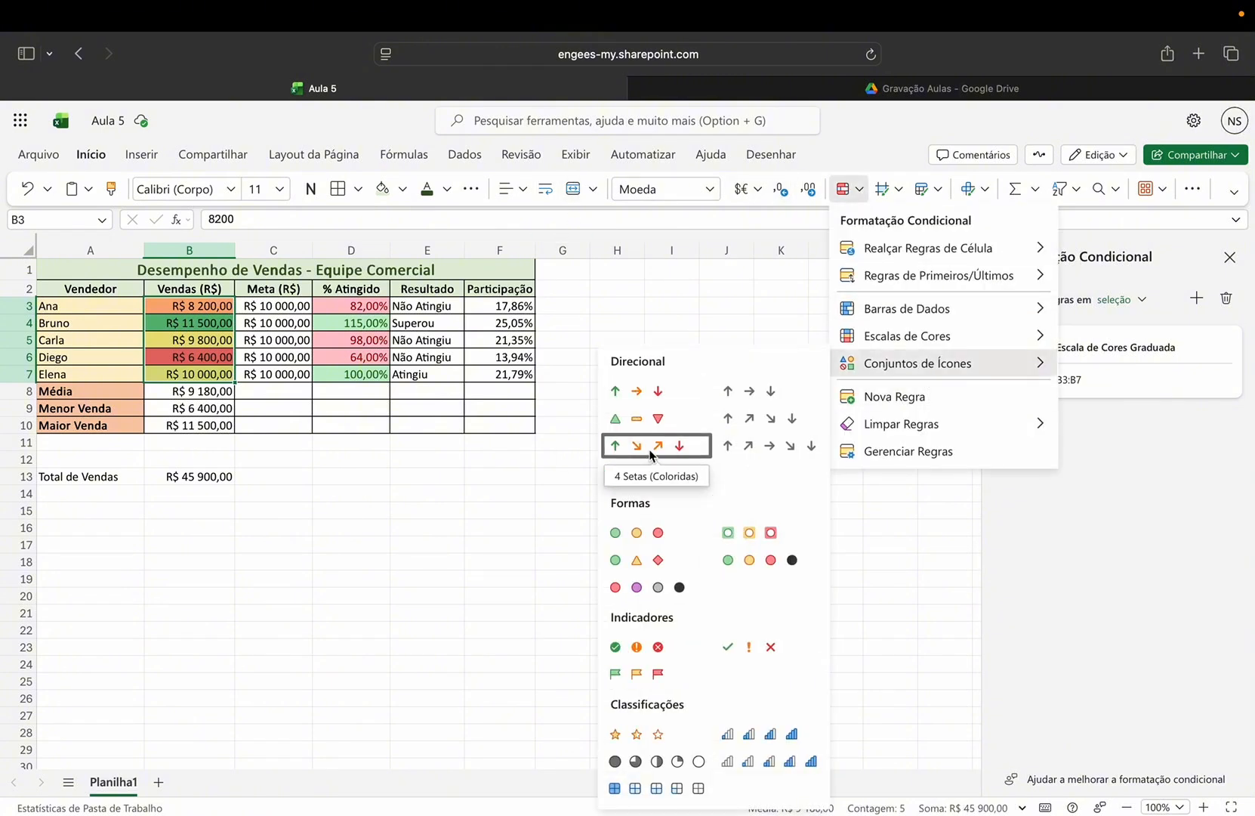
left_click(642, 532)
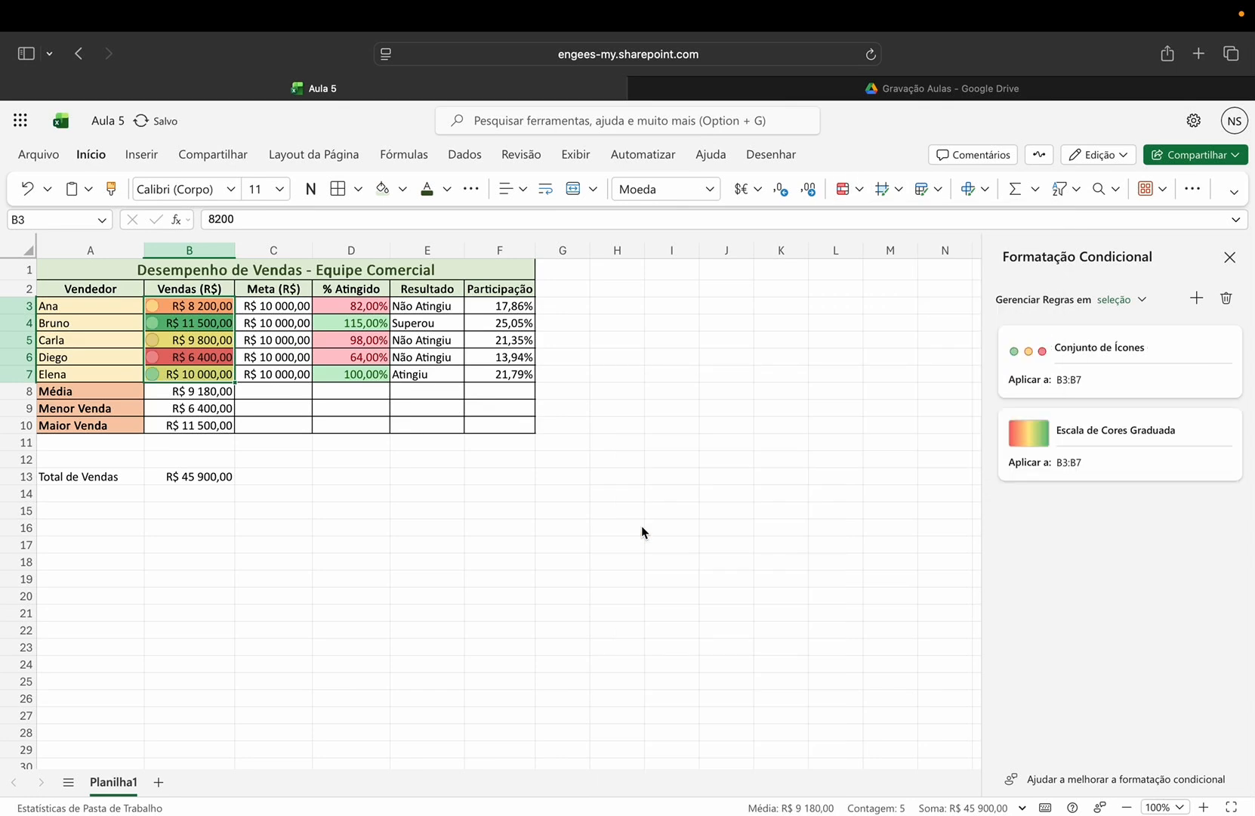